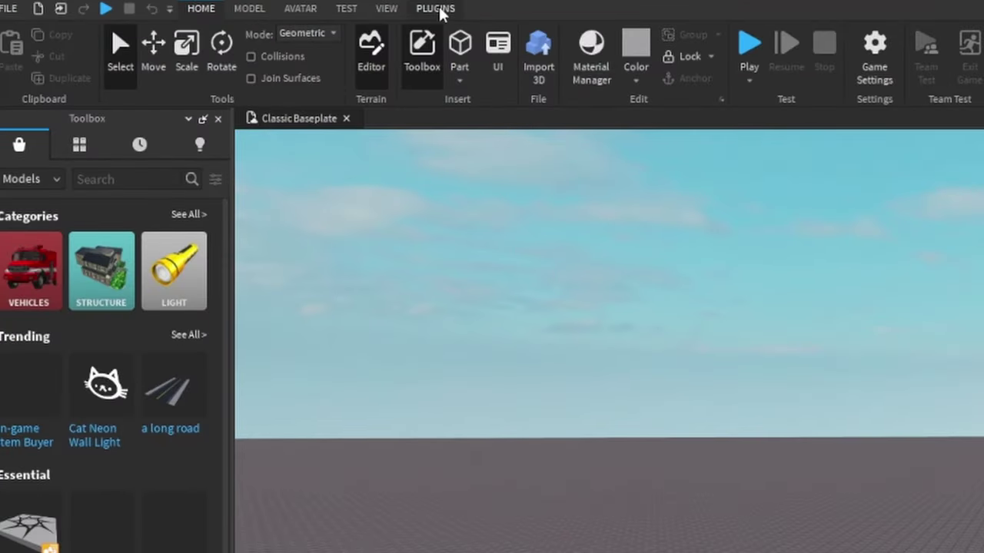
Load the player's panda avatar with the Load Character plugin by username, spawning it at the origin.
left_click(438, 9)
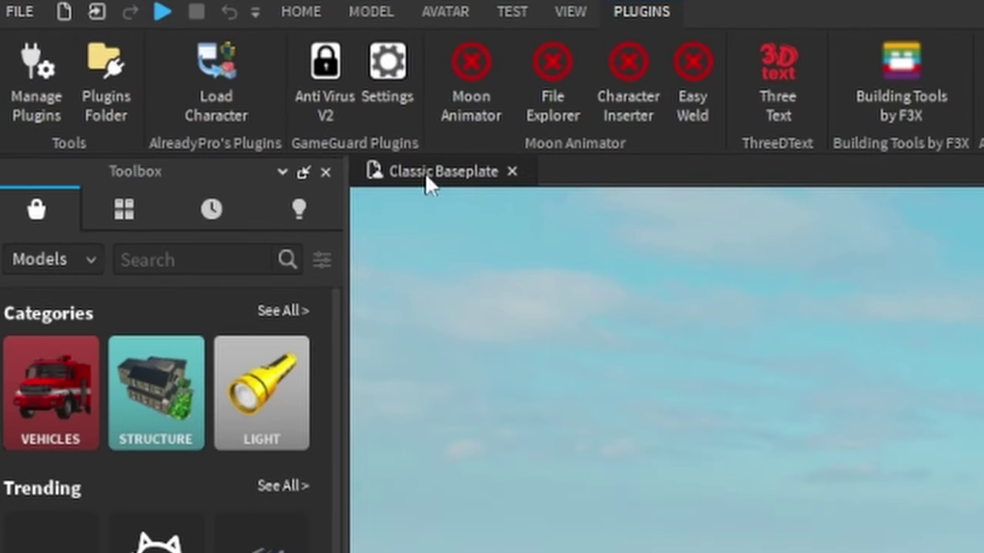
left_click(223, 98)
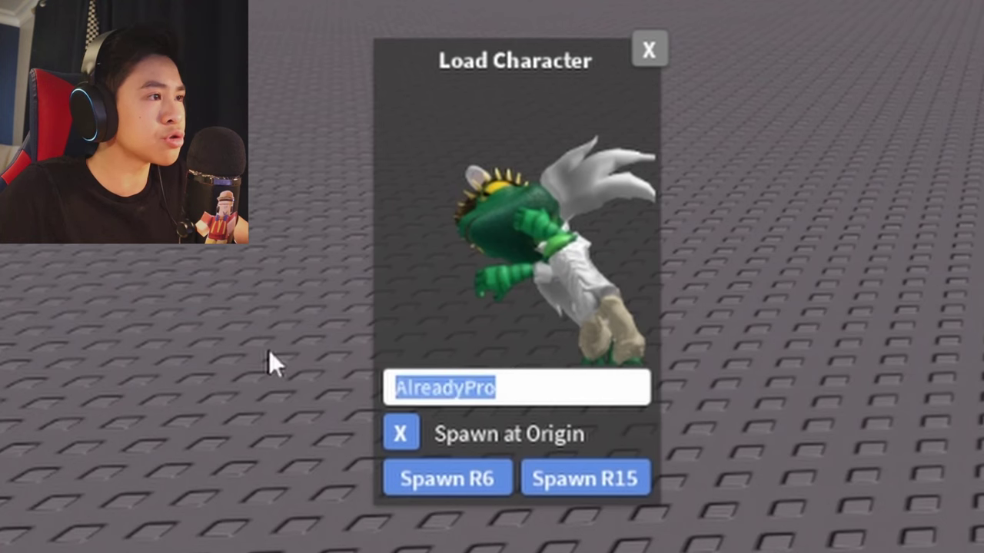
type("chunker315")
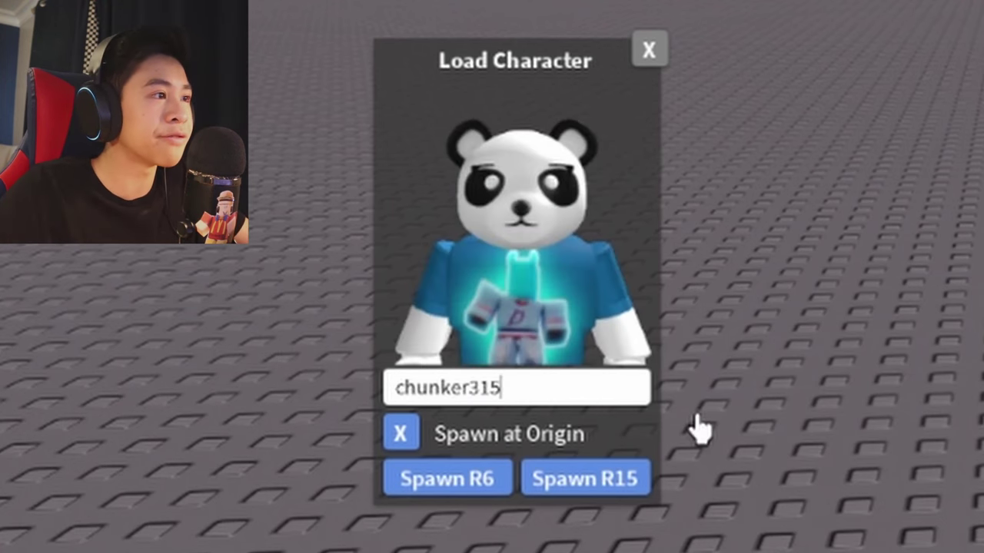
left_click(403, 435)
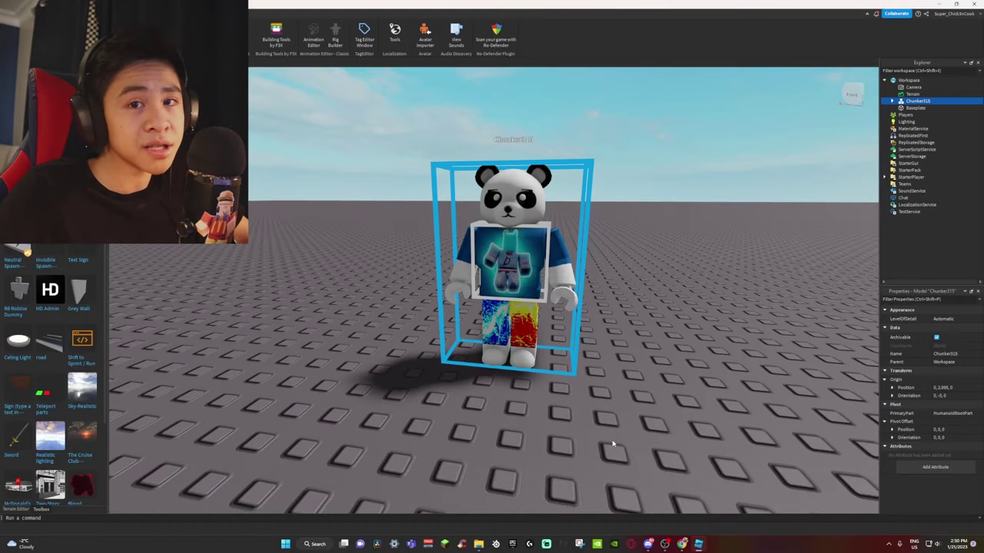
Deselect the panda model and choose it as the rig in the Animation Editor.
left_click(614, 441)
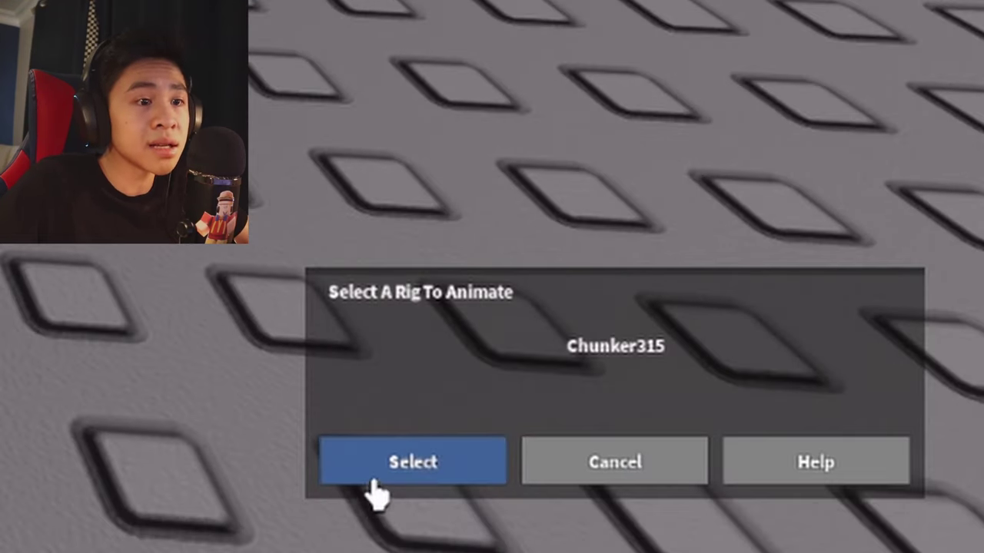
left_click(374, 485)
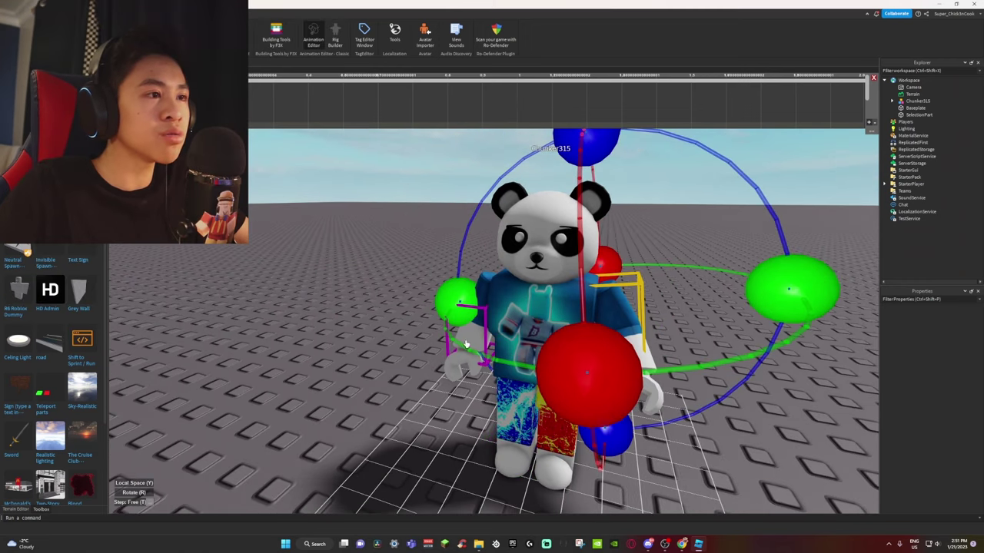
Select the panda's hand and rotate its arm into a new pose.
scroll(466, 352, "up", 3)
left_click(466, 352)
left_click_drag(372, 390, 492, 295)
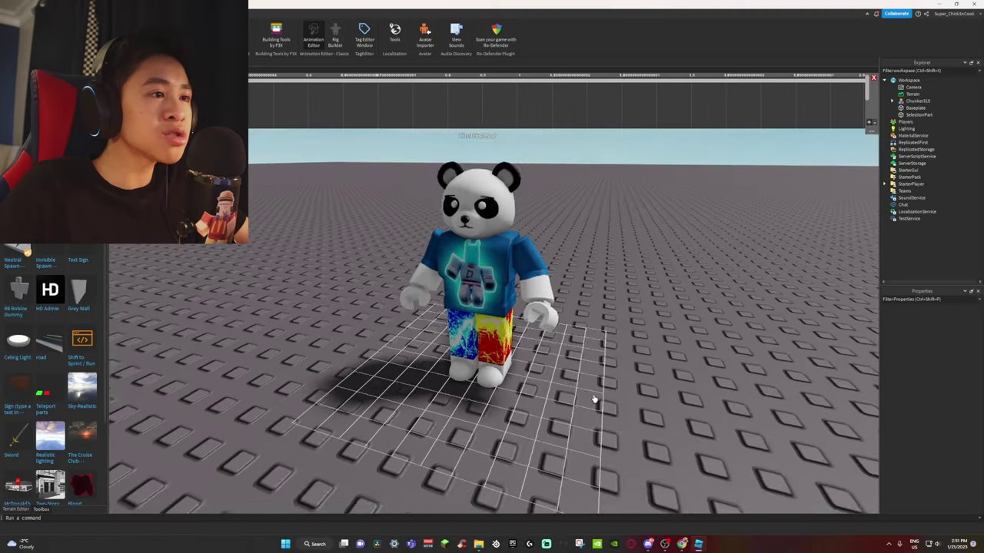
Select the panda's head and turn it with the rotate ring.
scroll(499, 355, "up", 3)
scroll(492, 351, "down", 3)
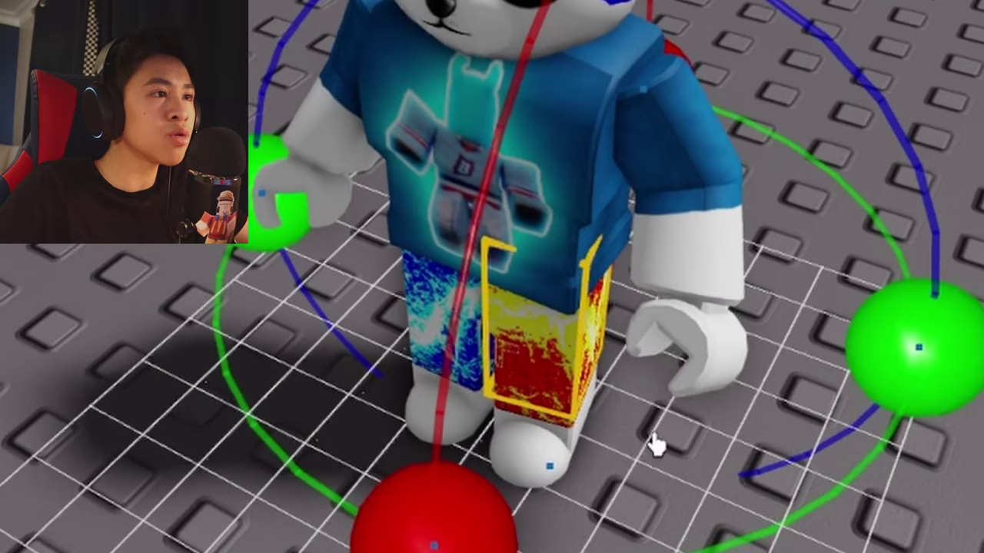
scroll(653, 439, "up", 3)
scroll(430, 329, "down", 3)
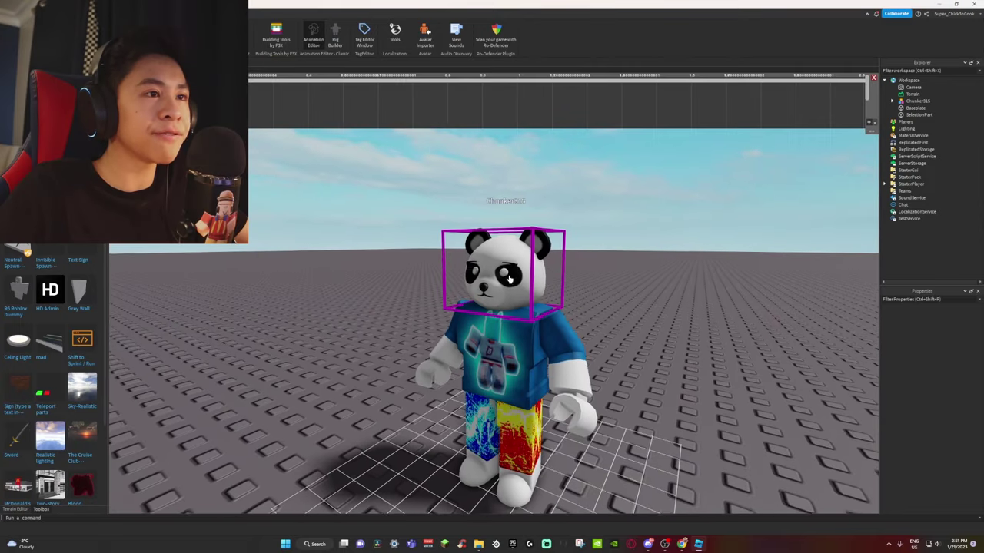
left_click(498, 272)
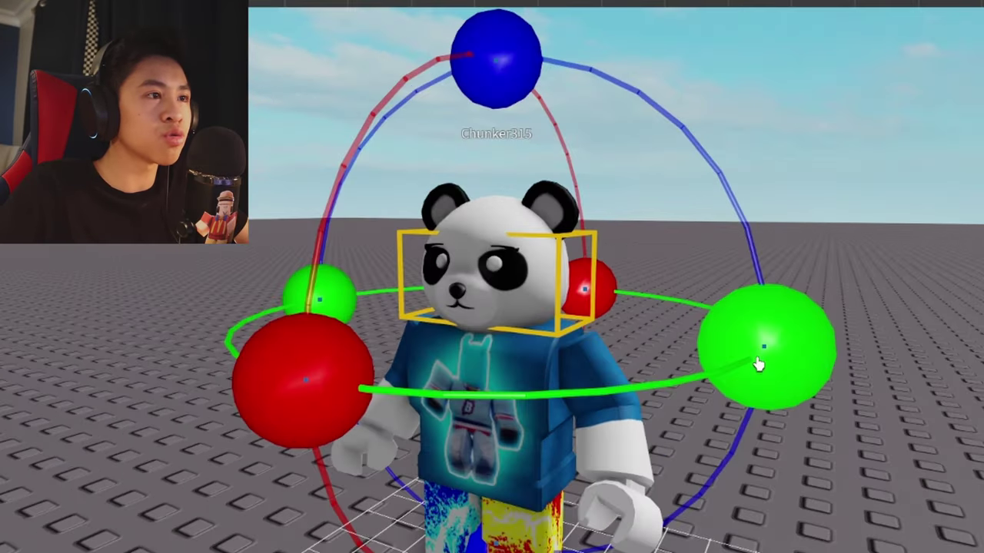
left_click_drag(758, 365, 788, 326)
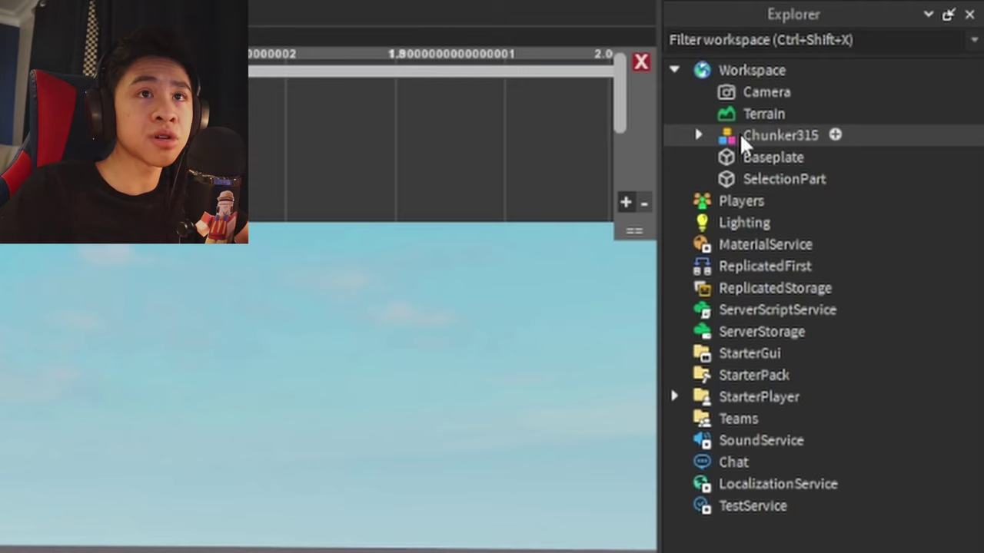
Close the Animation Editor from the Plugins tab, discarding the unsaved animation.
left_click(731, 132)
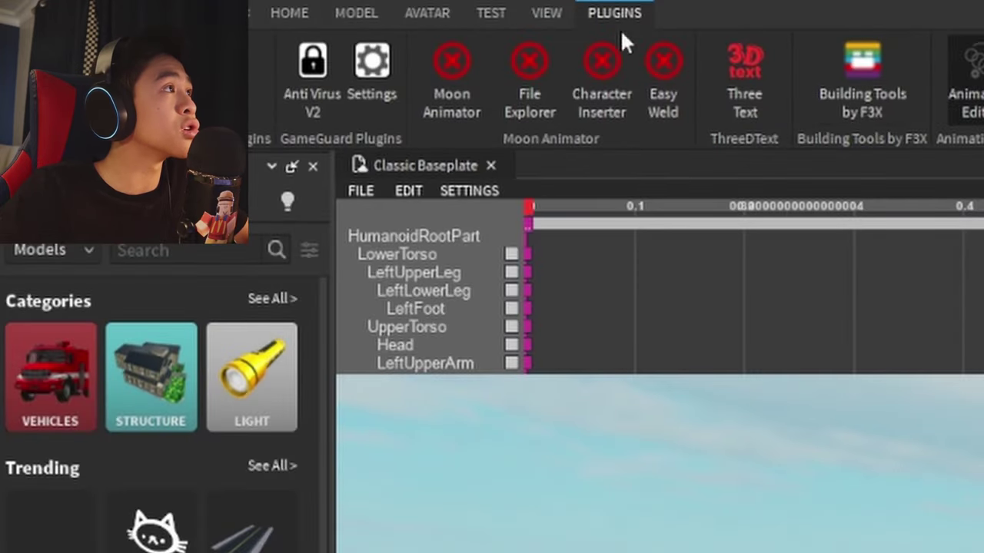
left_click(353, 12)
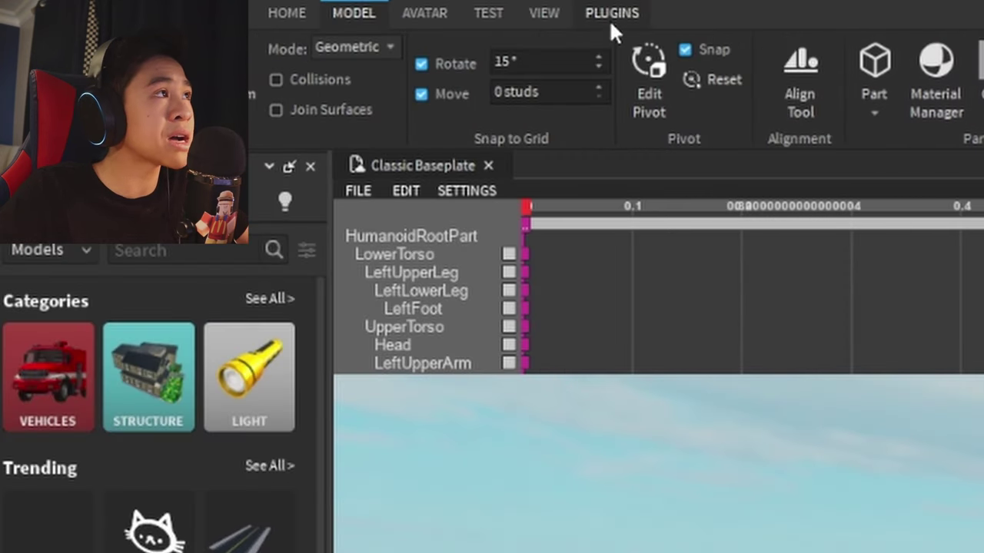
left_click(608, 12)
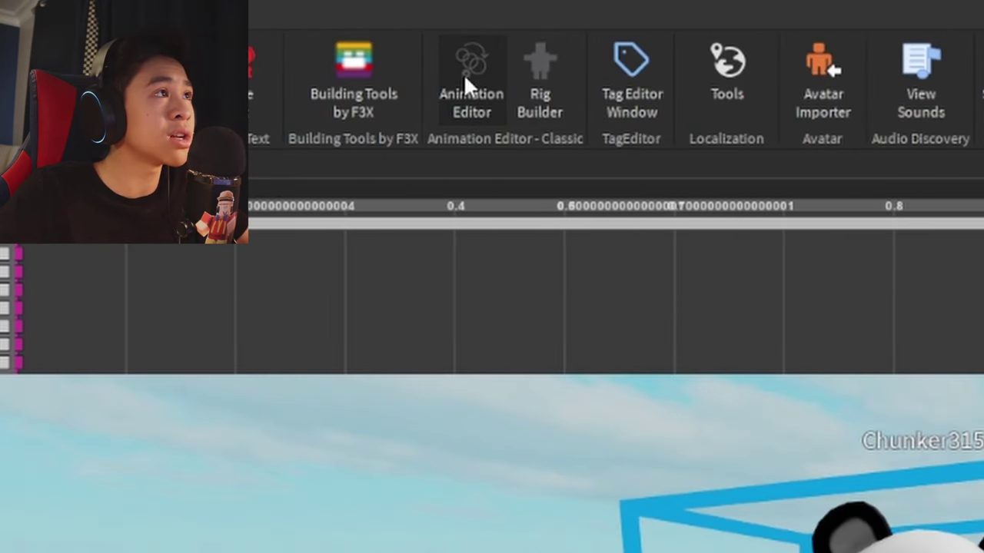
left_click(466, 77)
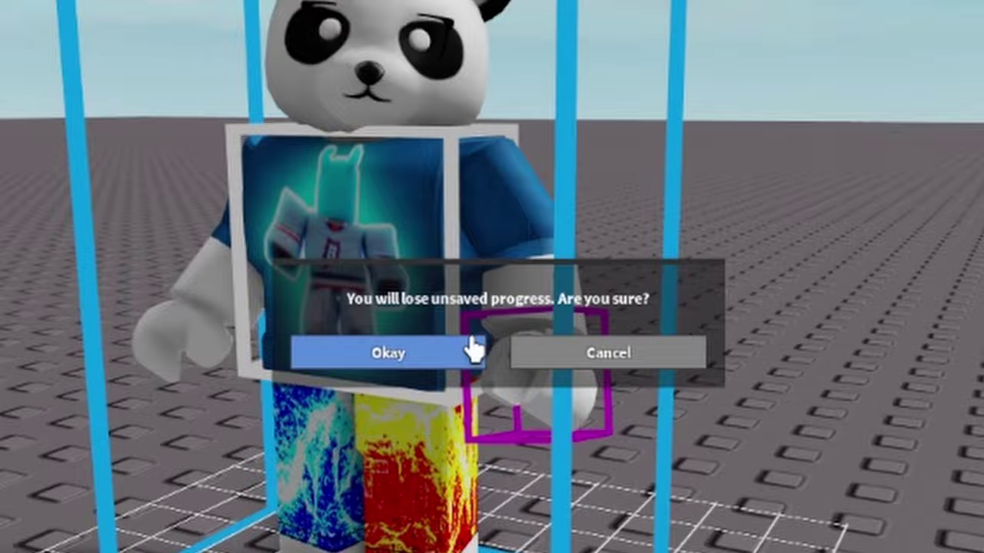
left_click(446, 349)
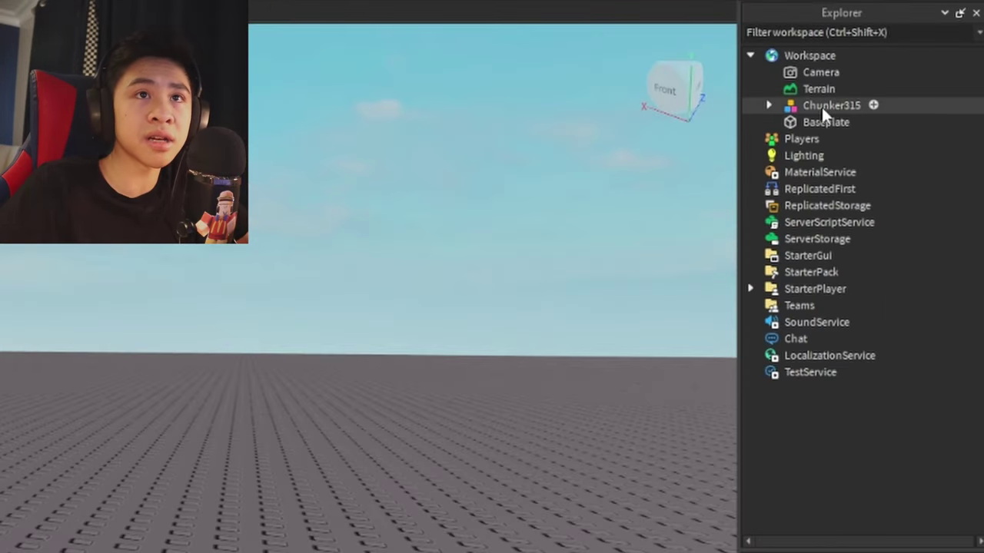
Save the panda model to an .obj file named 'riceea', dismissing the permission warning.
left_click(821, 104)
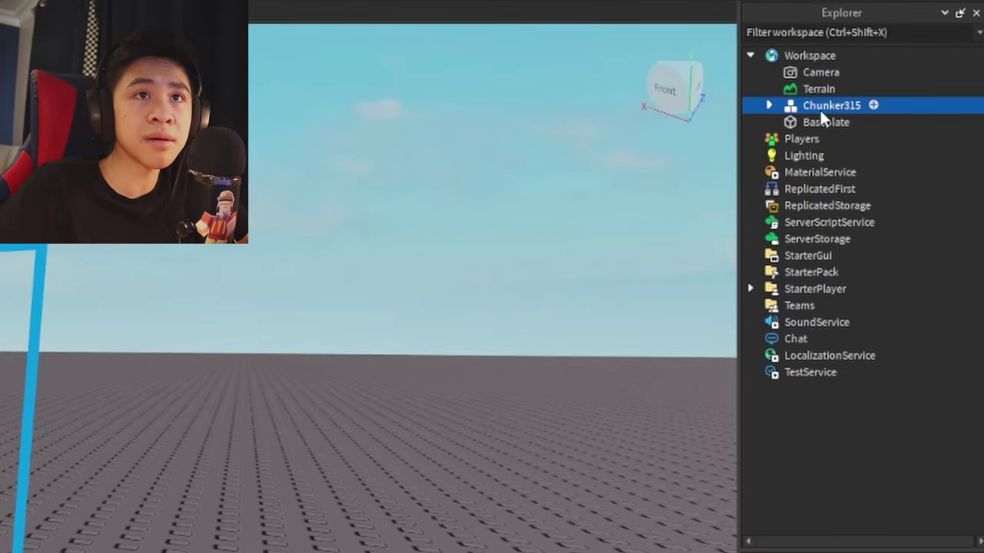
right_click(823, 105)
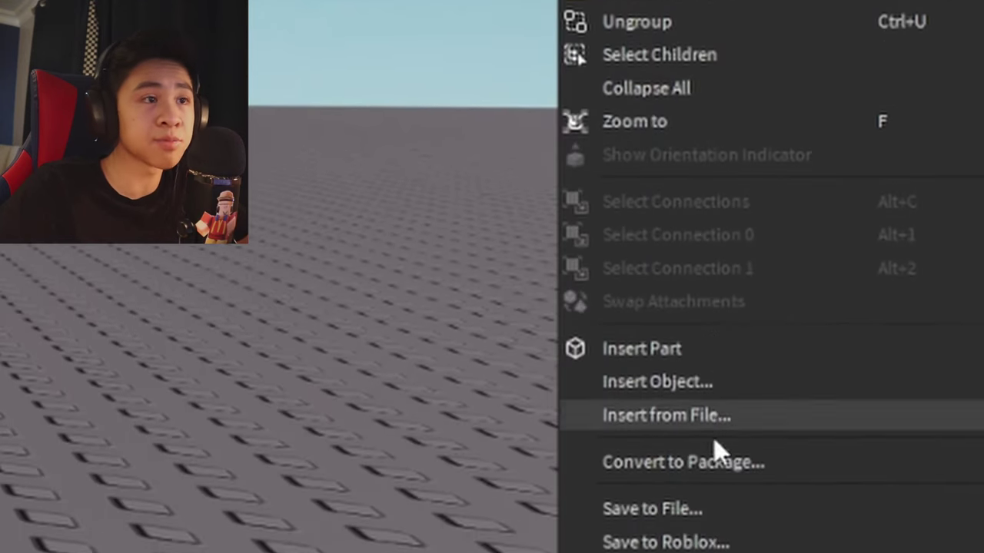
left_click(703, 487)
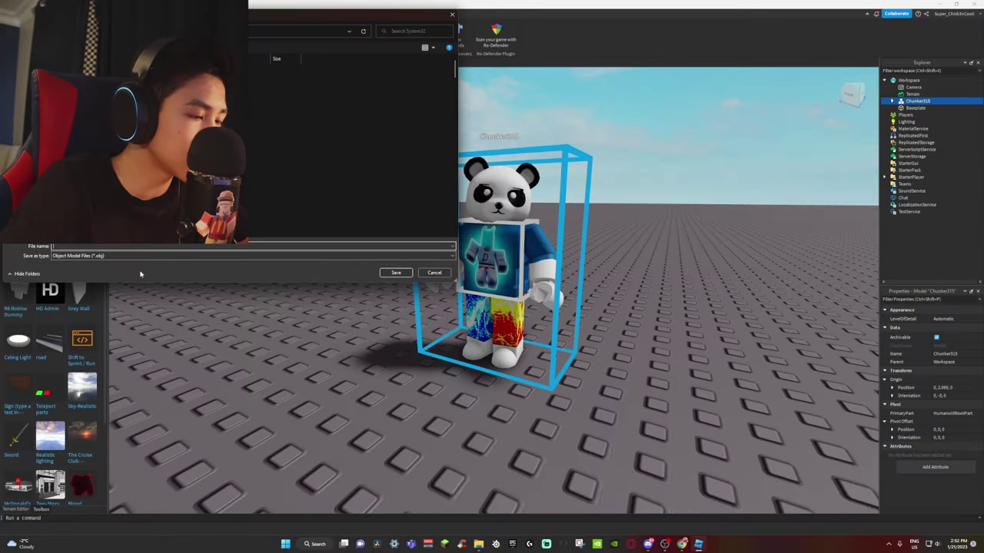
type("riceeaterguy")
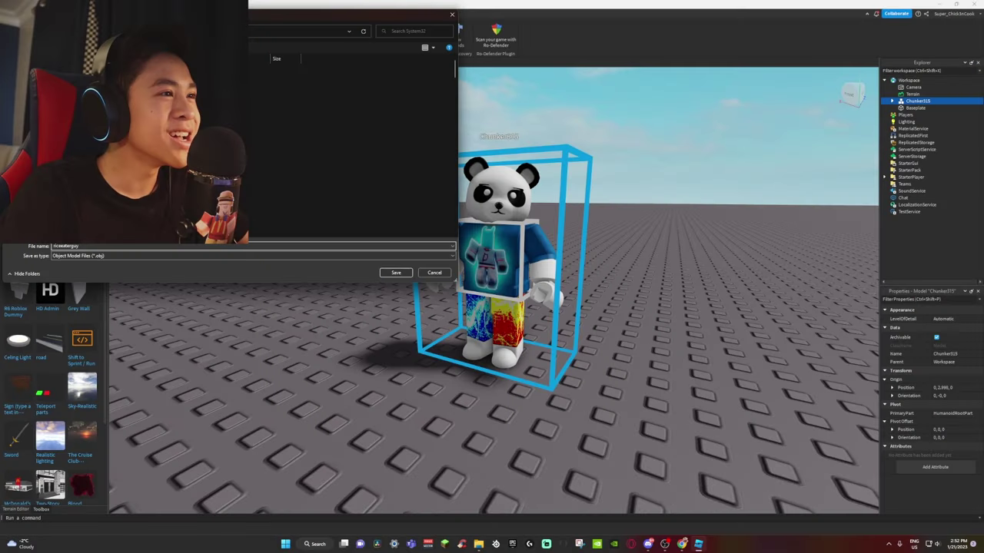
left_click(509, 280)
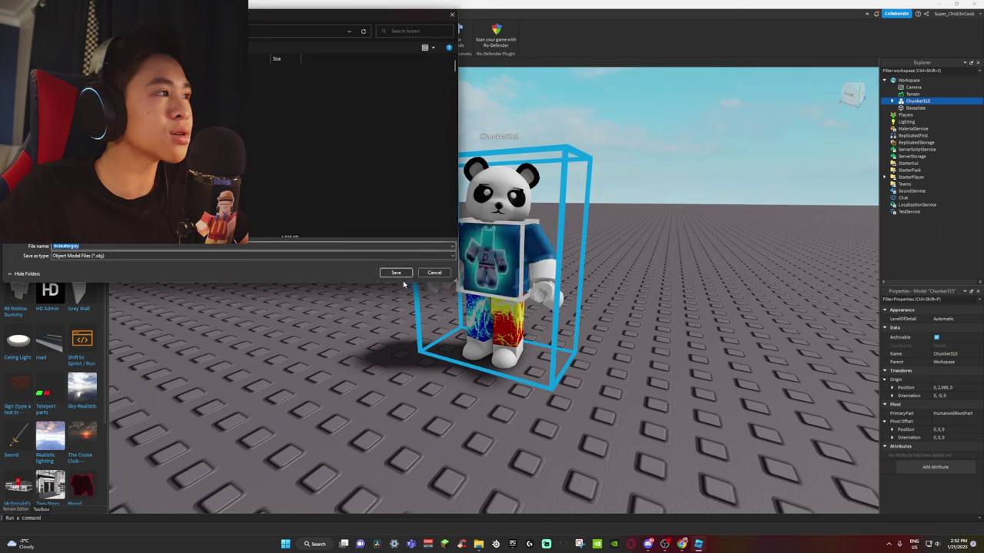
left_click(395, 273)
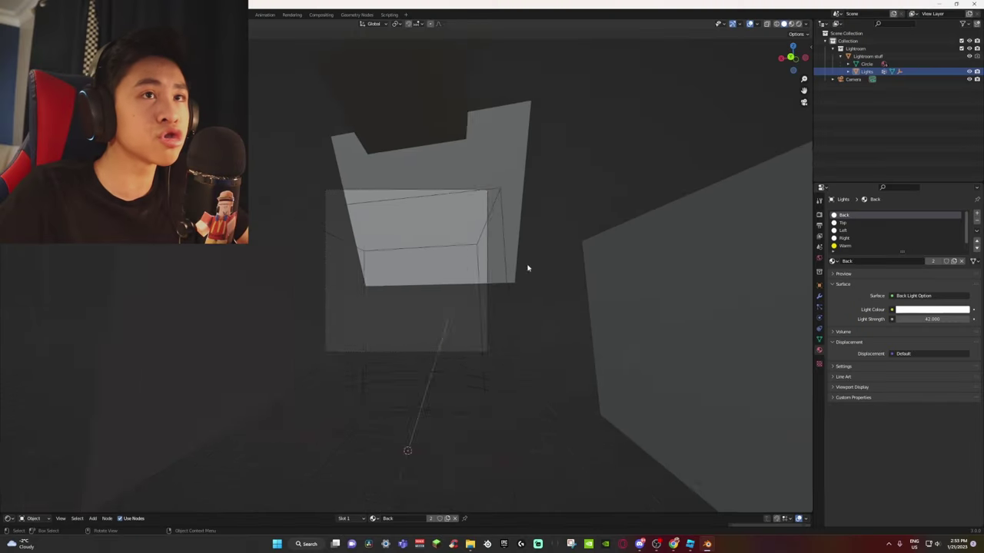
Orbit around the light room's panels and box, then select the scene camera.
scroll(527, 269, "up", 5)
scroll(534, 268, "down", 5)
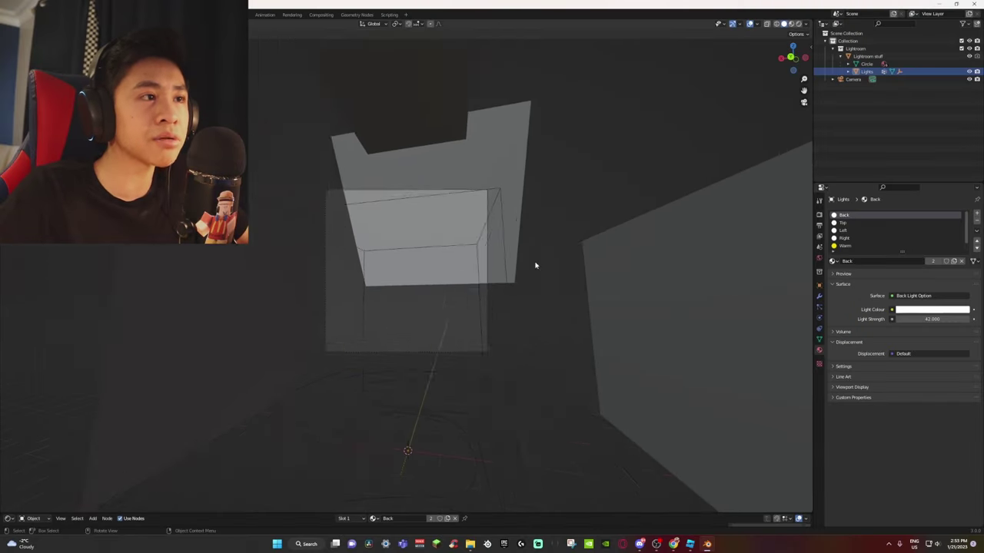
middle_click_drag(535, 266, 535, 246)
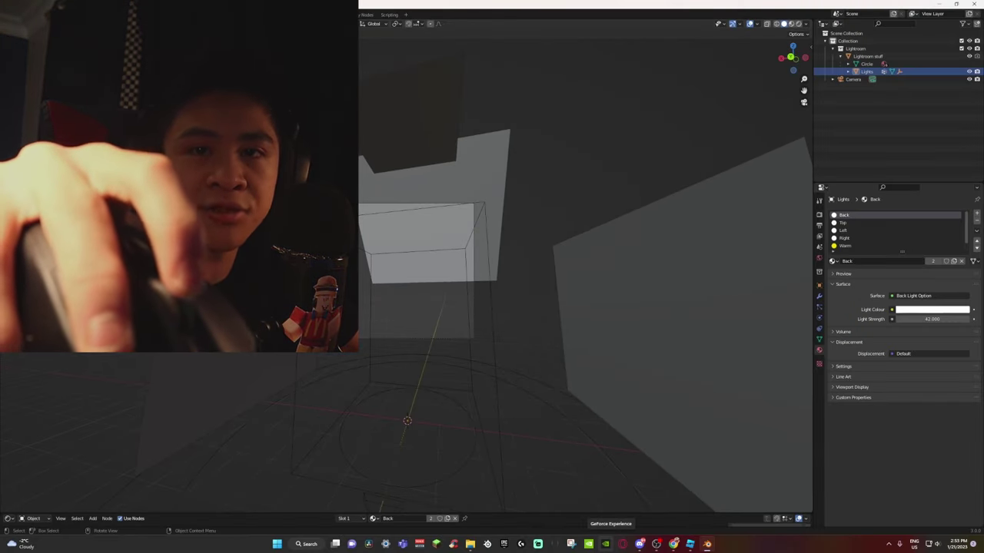
scroll(545, 281, "up", 3)
middle_click_drag(545, 281, 523, 351)
scroll(531, 299, "down", 5)
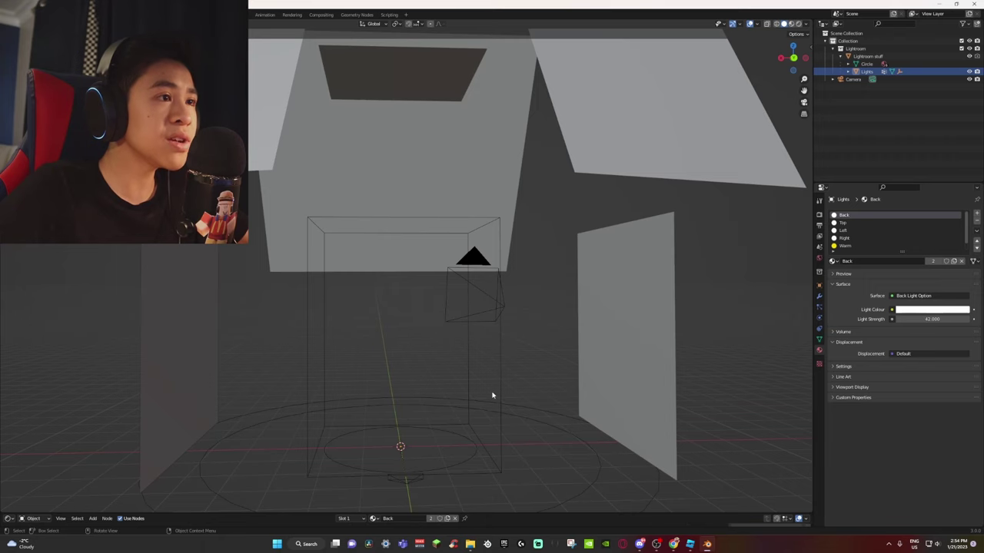
middle_click_drag(492, 395, 516, 347)
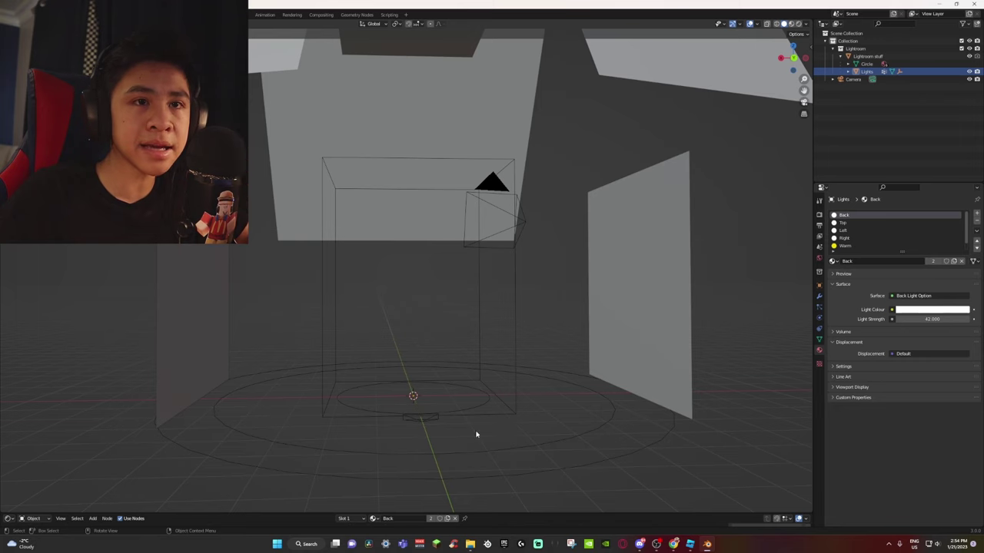
middle_click_drag(476, 435, 492, 415)
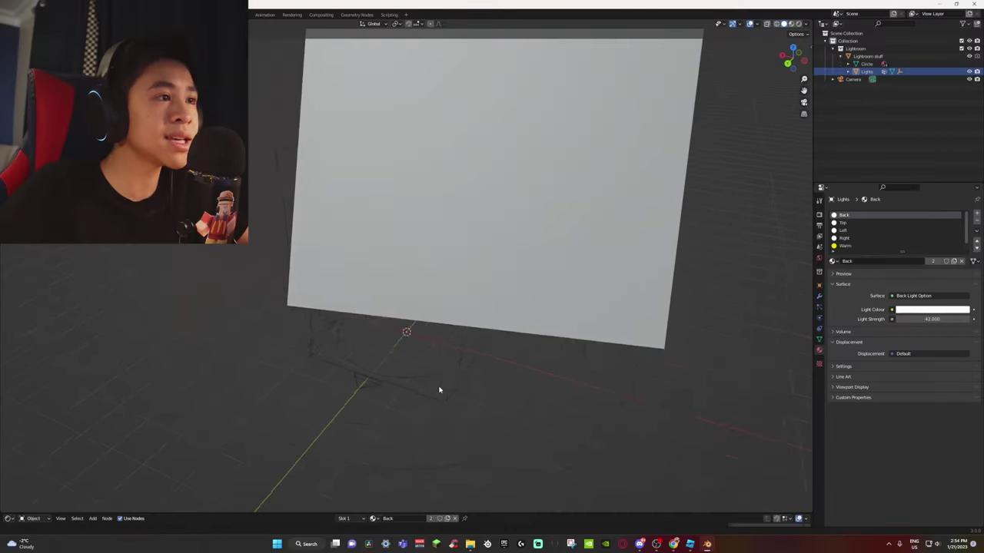
middle_click_drag(439, 391, 464, 400)
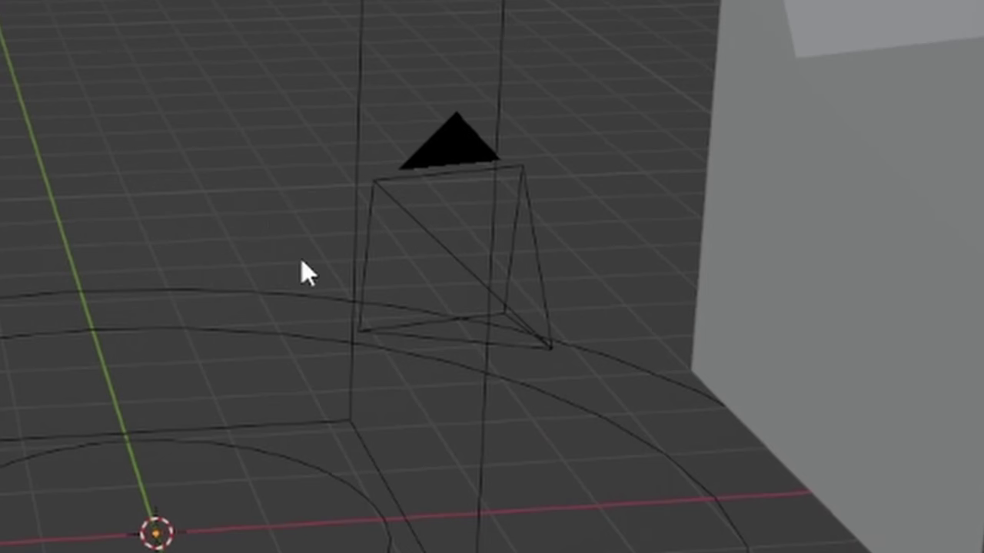
left_click(514, 273)
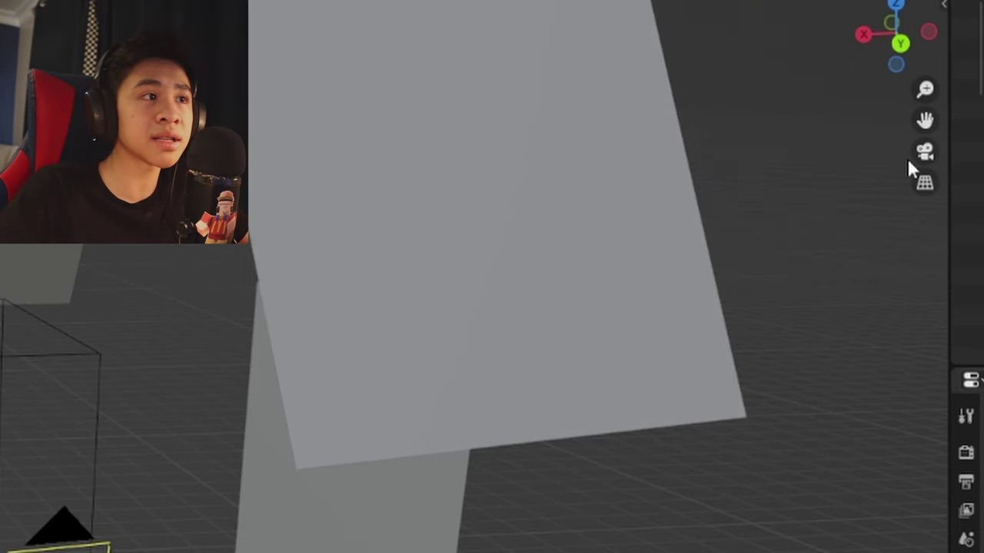
Lock the camera to the view, orbit it to a new angle on the box, then exit camera view.
left_click(925, 152)
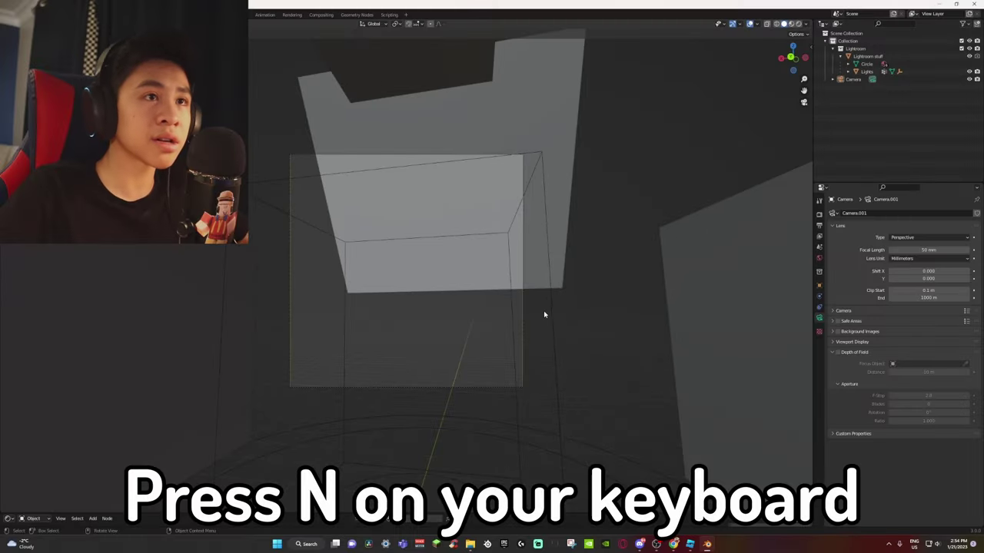
key("n")
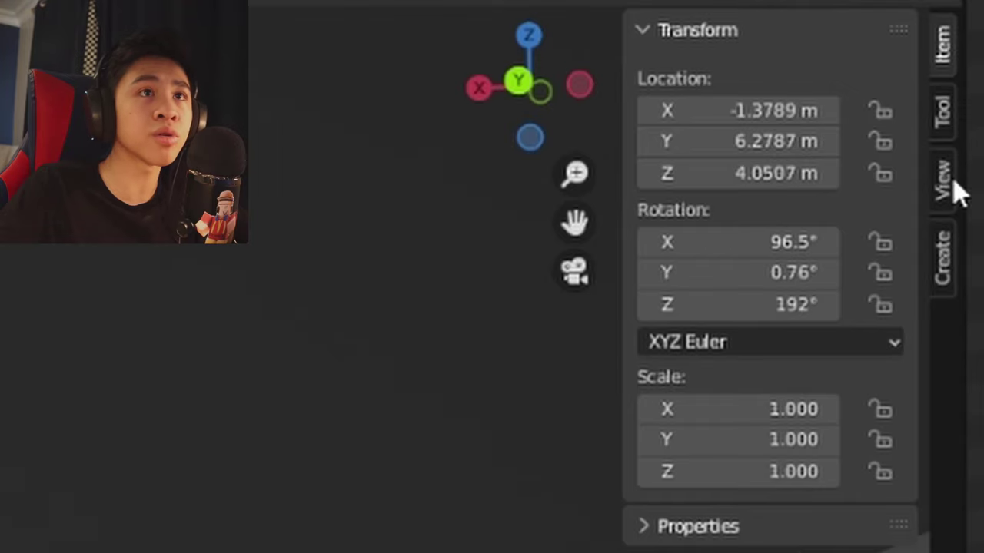
left_click(944, 182)
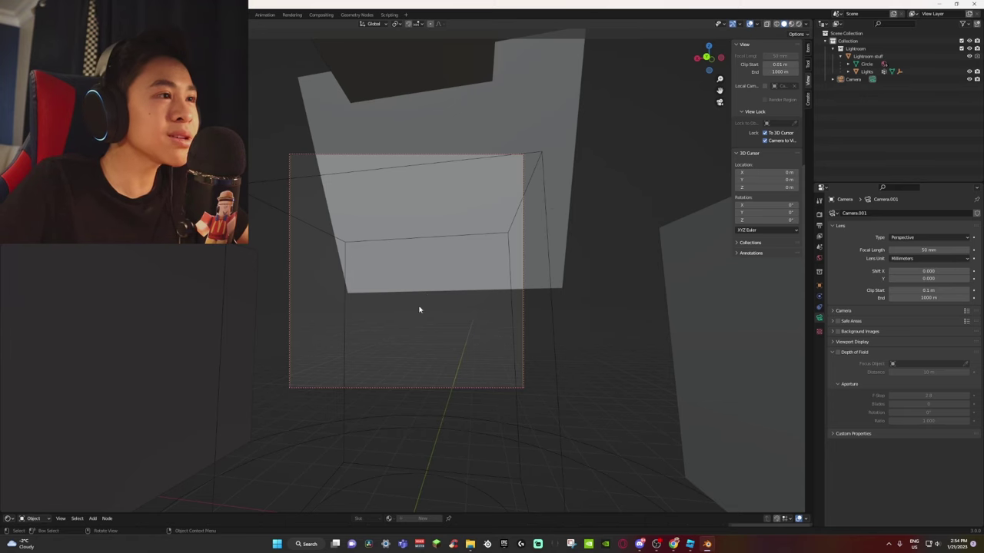
mouse_move(419, 310)
middle_mouse_down()
mouse_move(450, 292)
mouse_move(424, 288)
mouse_move(434, 317)
middle_mouse_up()
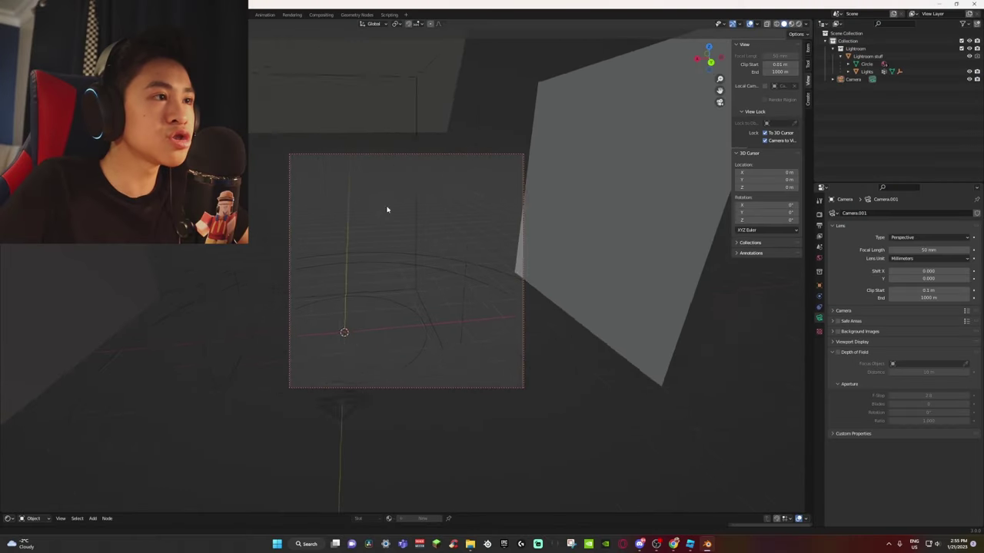
middle_click_drag(386, 211, 522, 292)
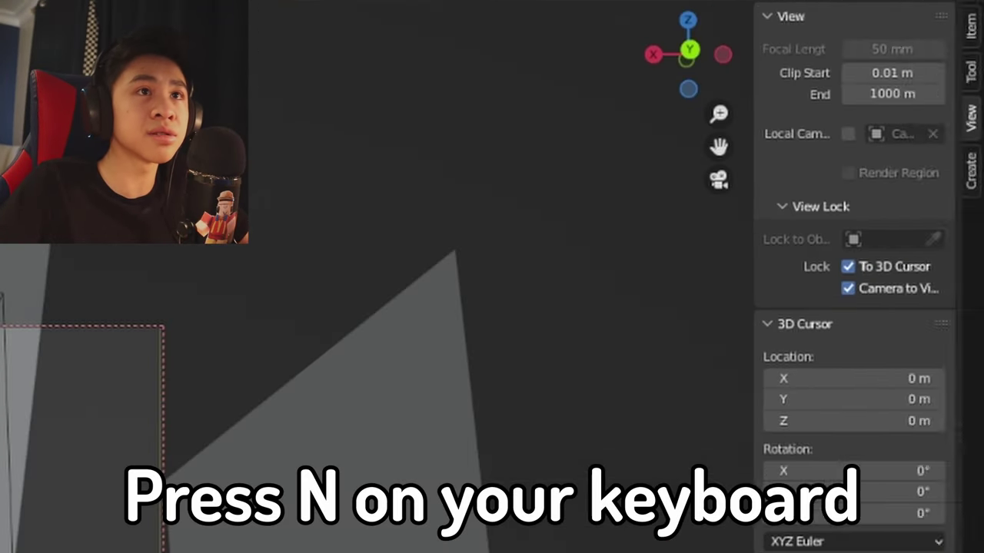
key("n")
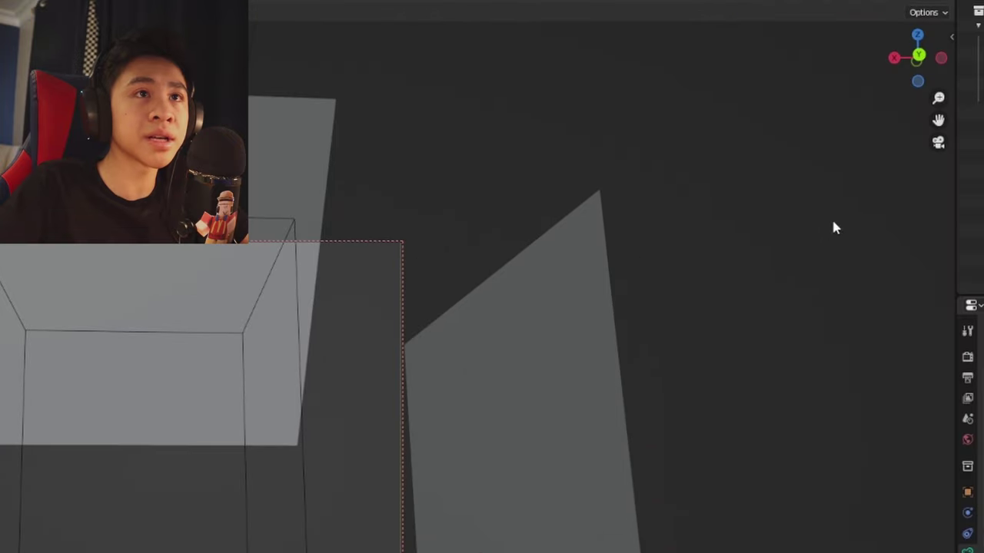
left_click(937, 144)
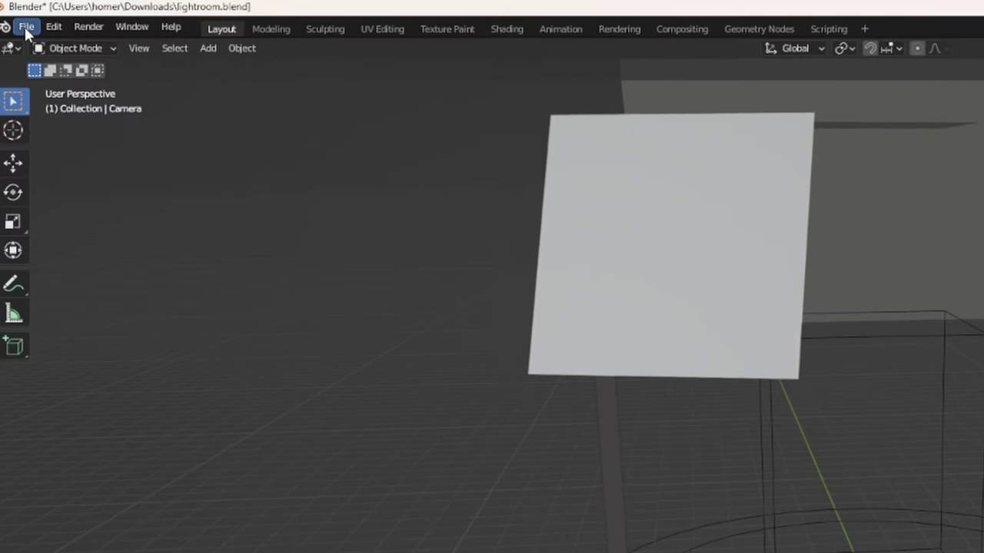
Import riceeaterguy.obj from the home folder as a Wavefront OBJ.
left_click(18, 13)
mouse_move(110, 284)
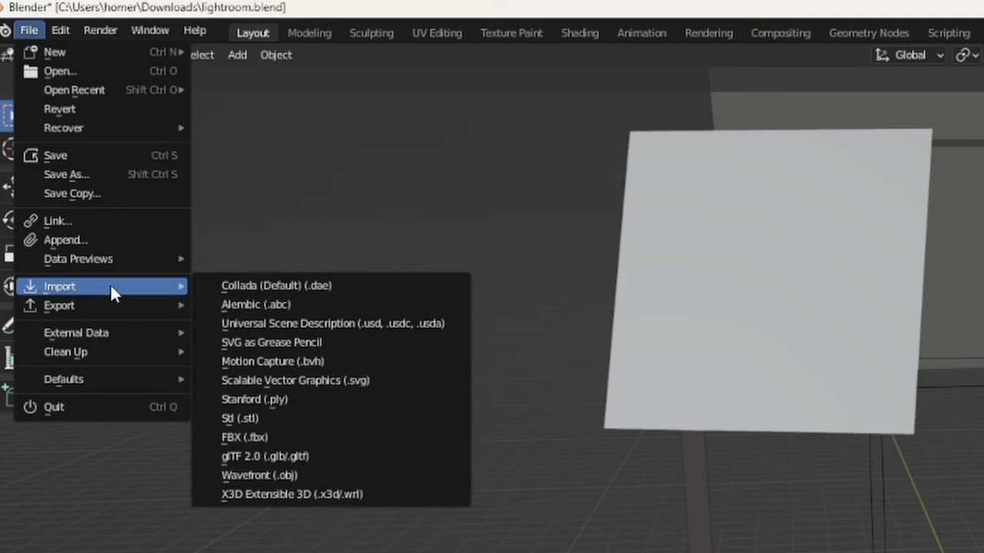
left_click(346, 474)
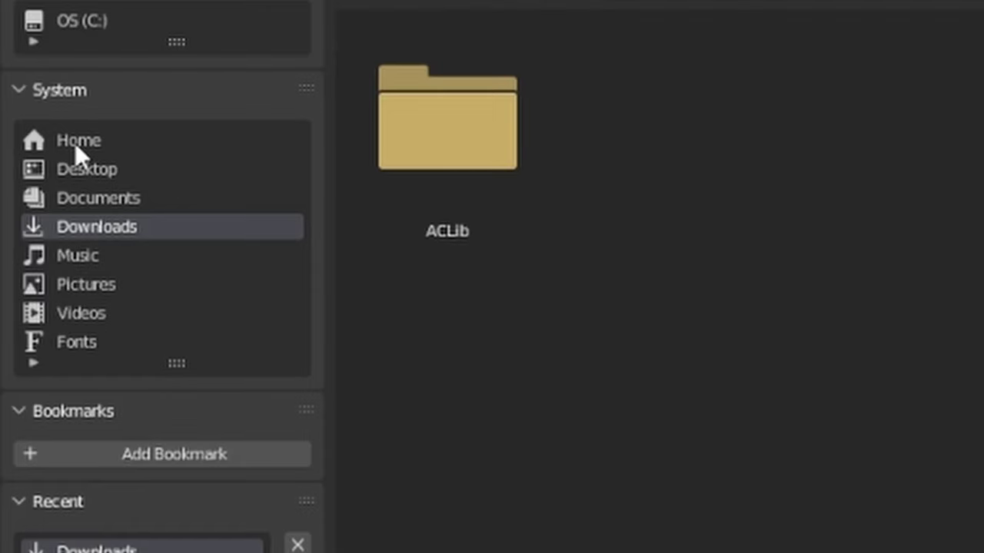
left_click(115, 139)
scroll(509, 231, "down", 3)
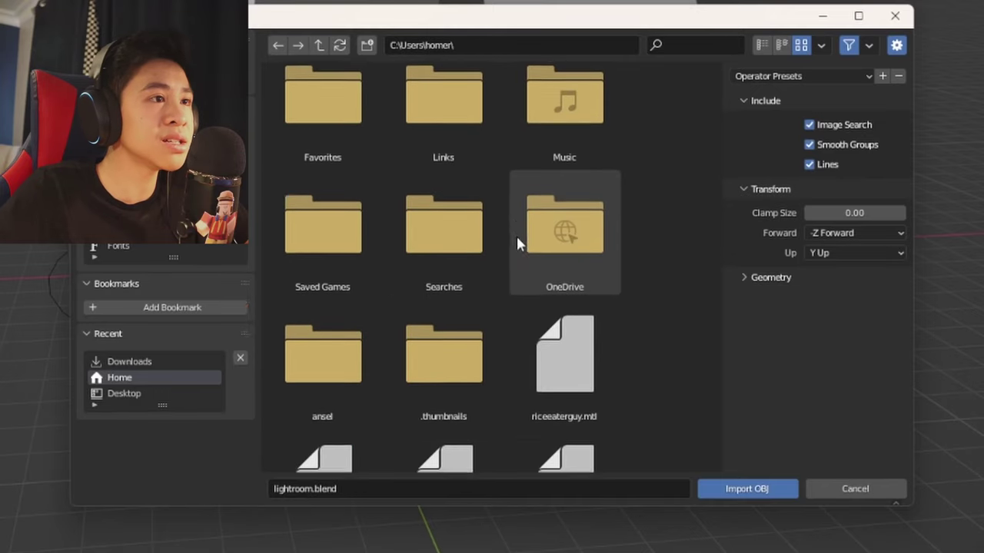
scroll(516, 236, "down", 3)
left_click(341, 336)
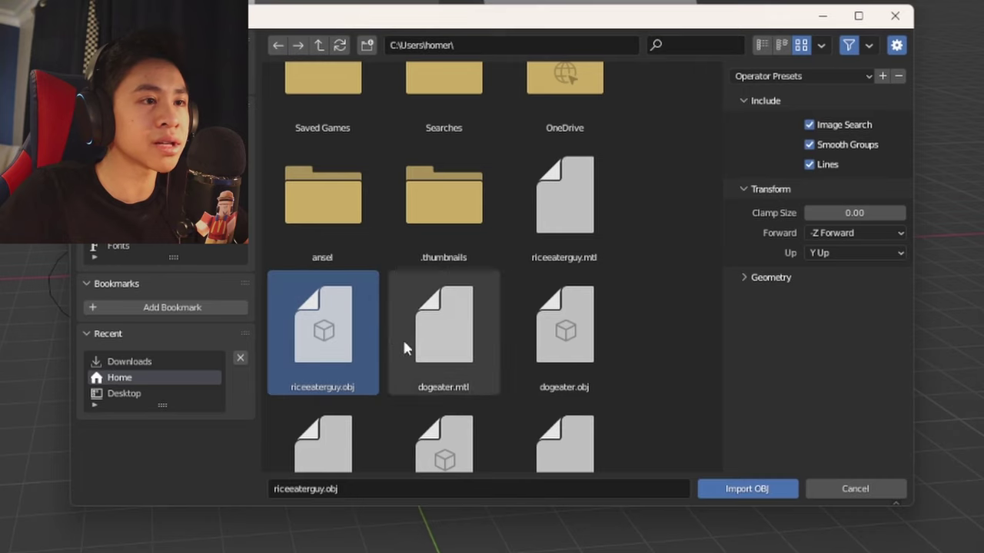
left_click(761, 492)
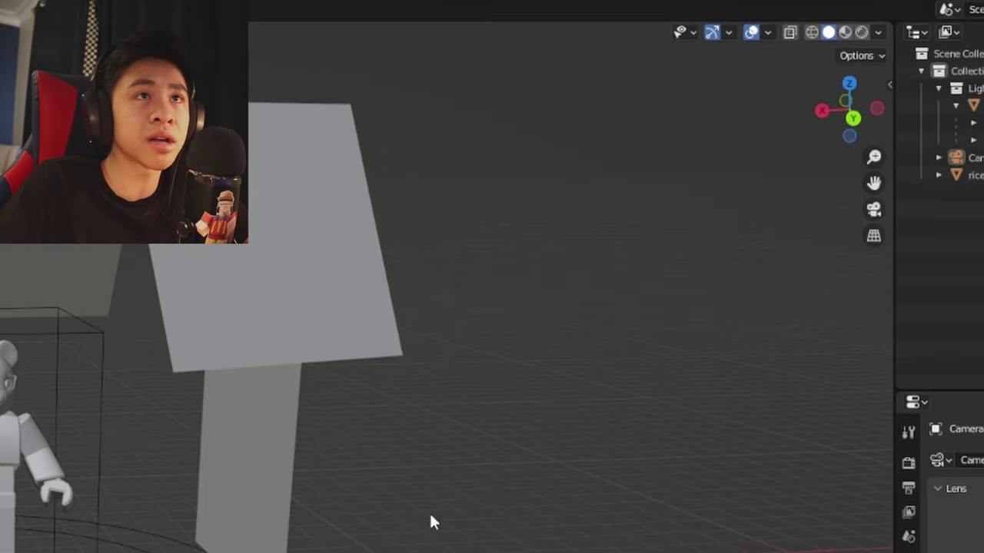
Switch to Material Preview shading and view the textured avatar through the scene camera.
middle_click_drag(780, 188, 838, 56, "shift")
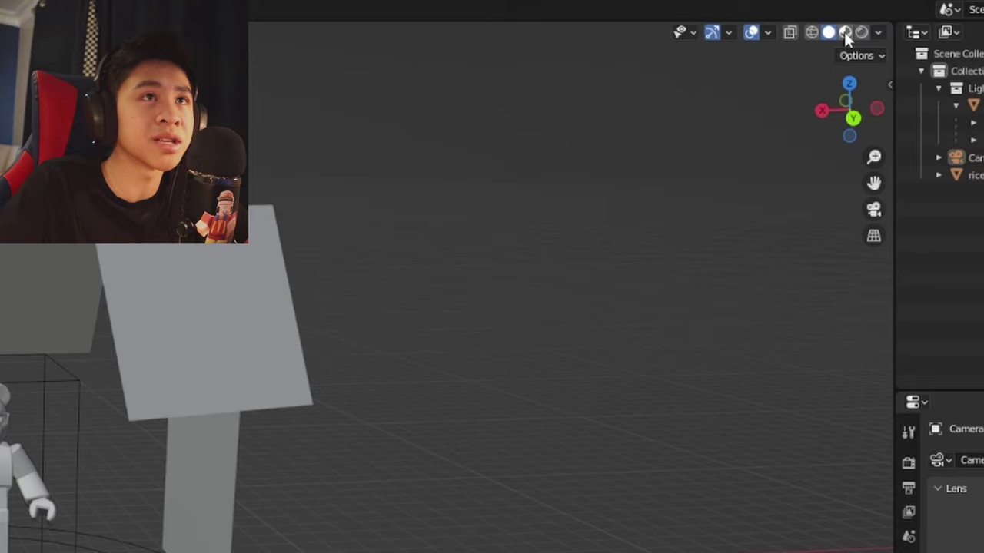
left_click(844, 31)
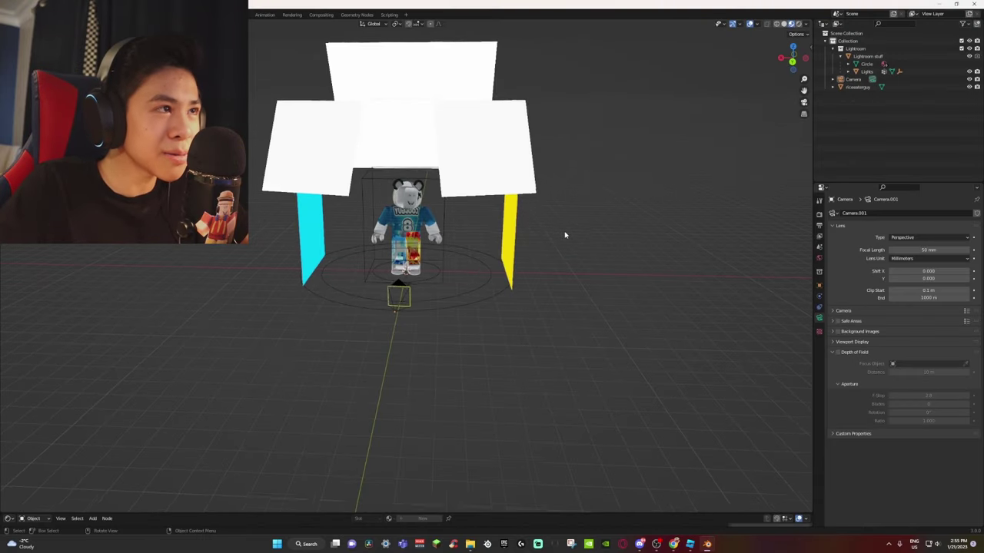
scroll(573, 254, "up", 2)
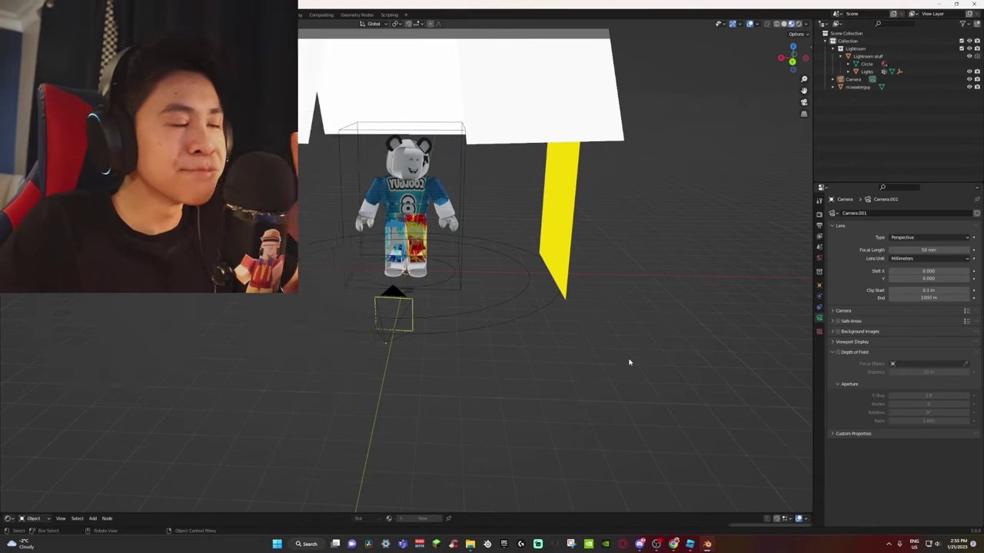
scroll(562, 310, "down", 3)
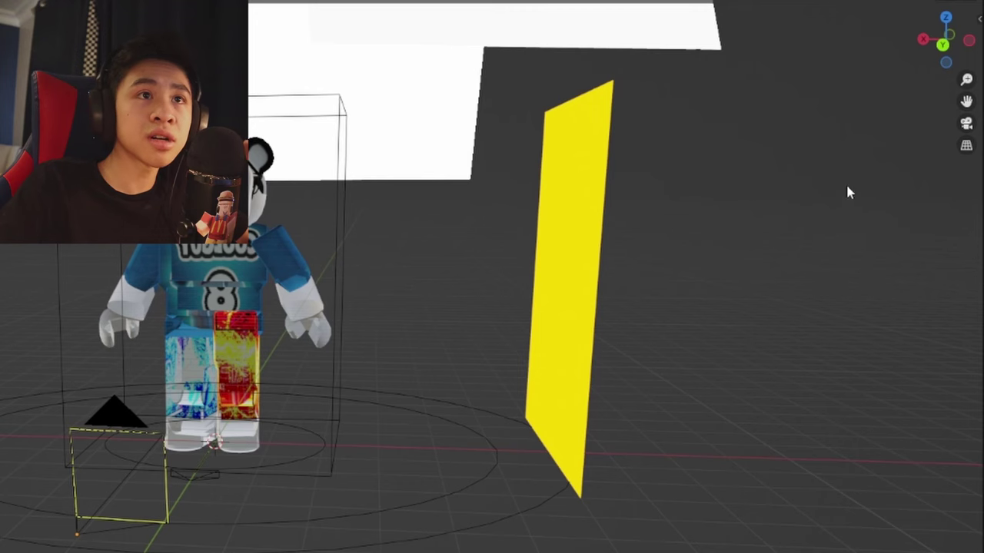
left_click(966, 127)
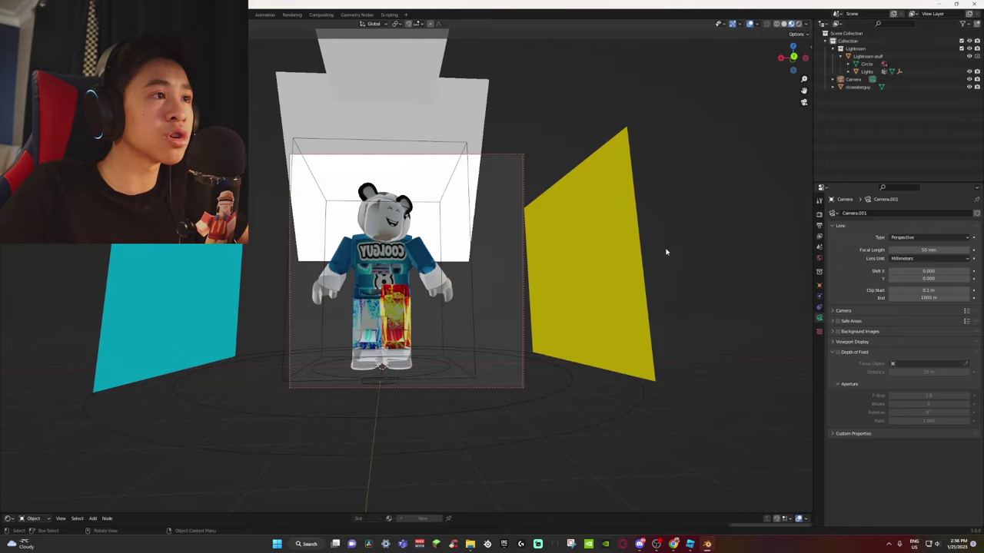
middle_click_drag(666, 250, 518, 297)
Orbit and zoom the locked camera until the panda avatar is centred in the shot.
scroll(535, 332, "up", 3)
scroll(535, 332, "down", 2)
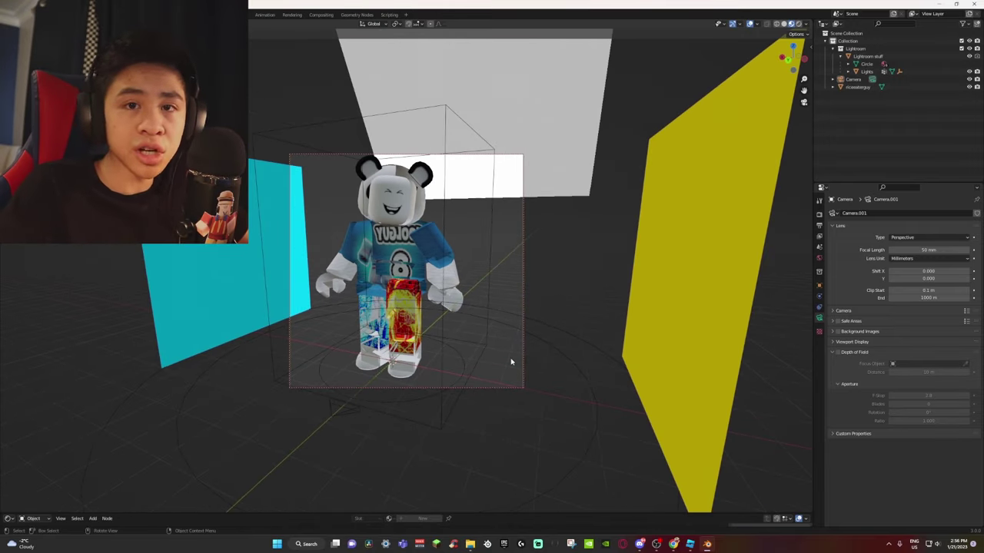
middle_click_drag(511, 361, 513, 398)
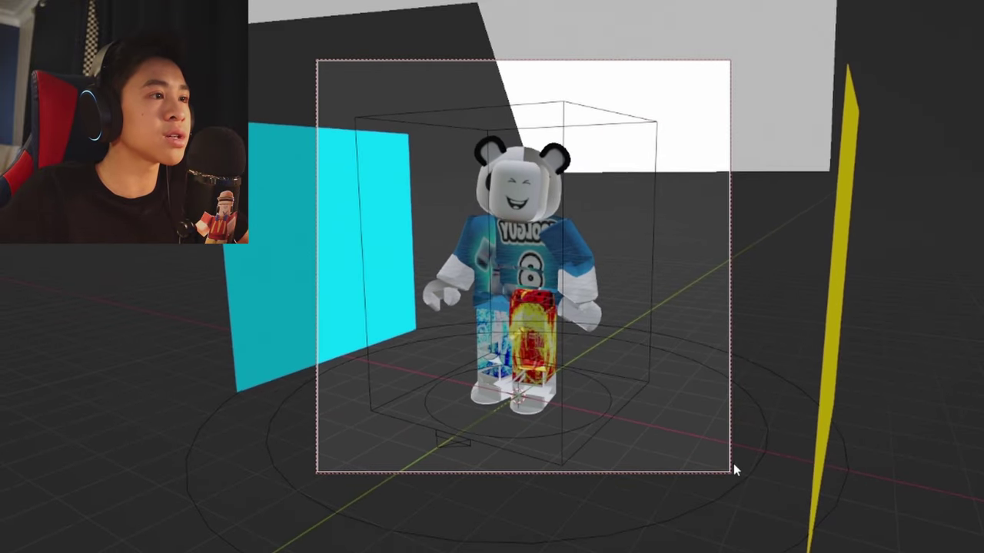
scroll(525, 383, "up", 2)
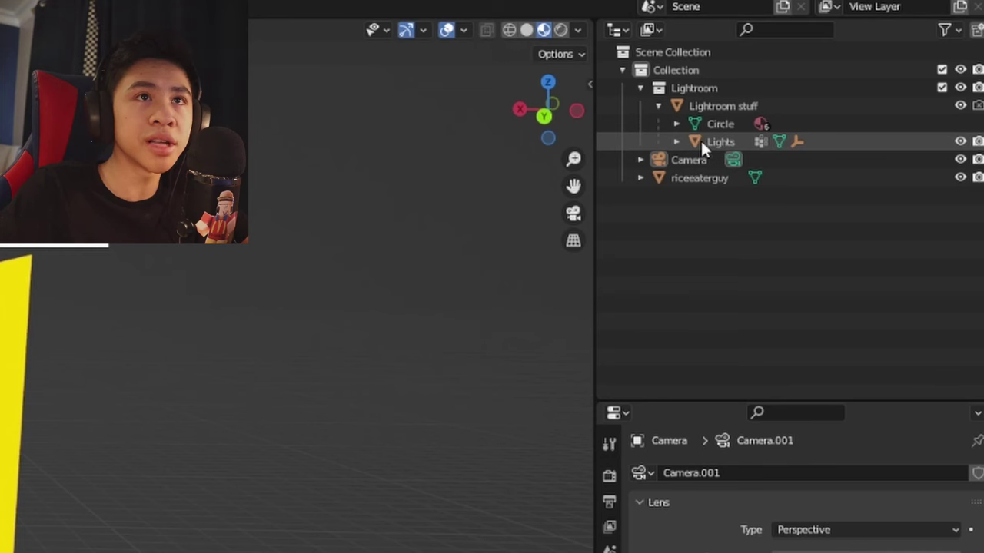
Tint the Back light pale cyan in the Lights object's materials.
left_click(584, 242)
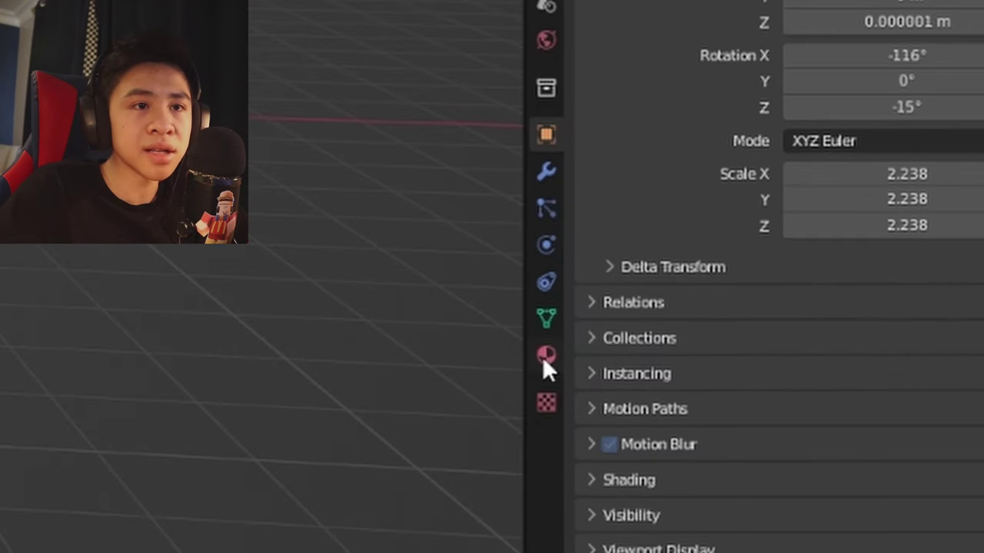
left_click(546, 355)
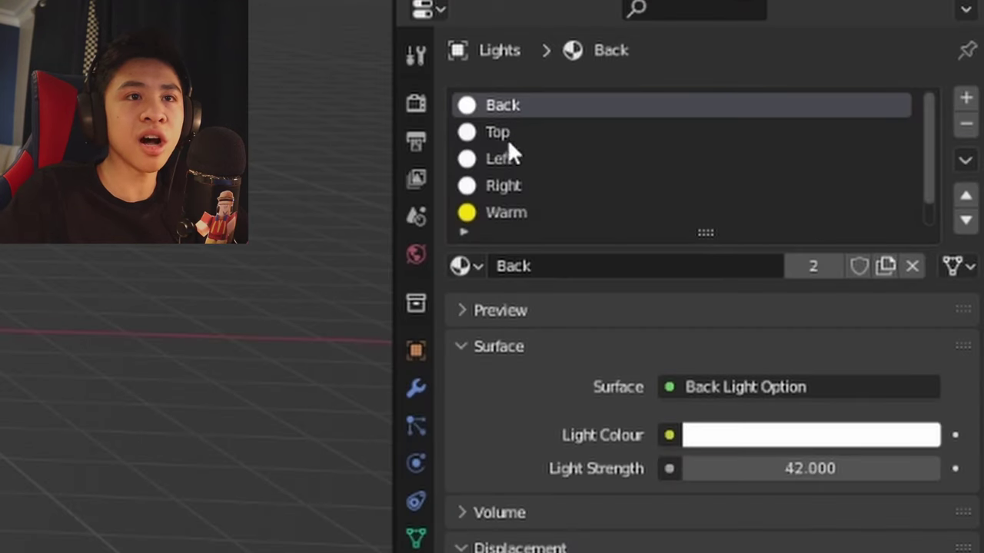
scroll(530, 199, "up", 1)
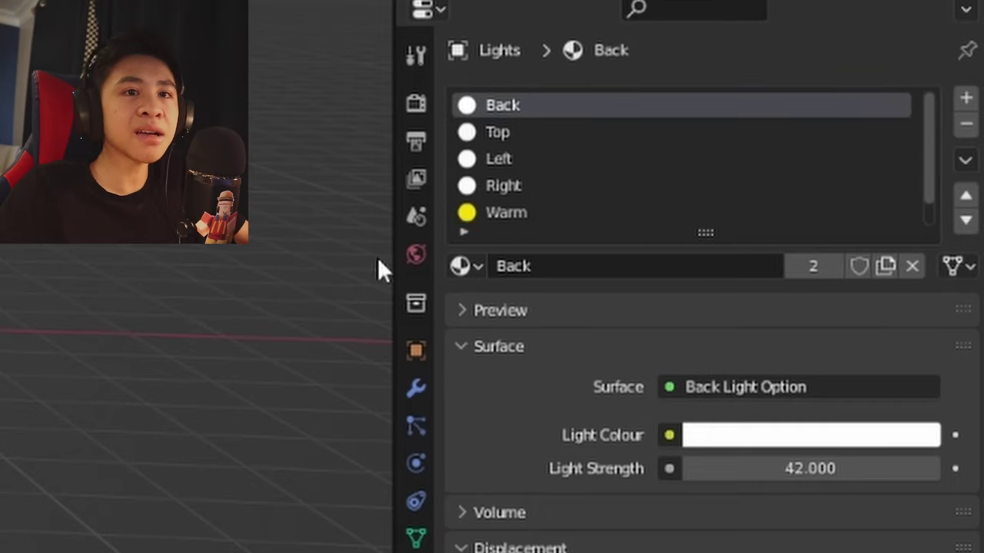
left_click(729, 438)
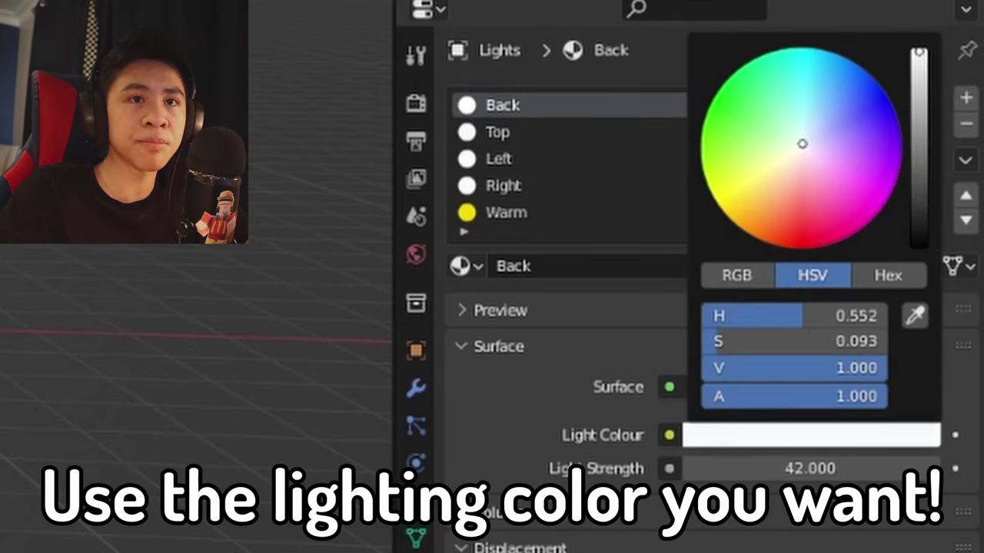
left_click(804, 123)
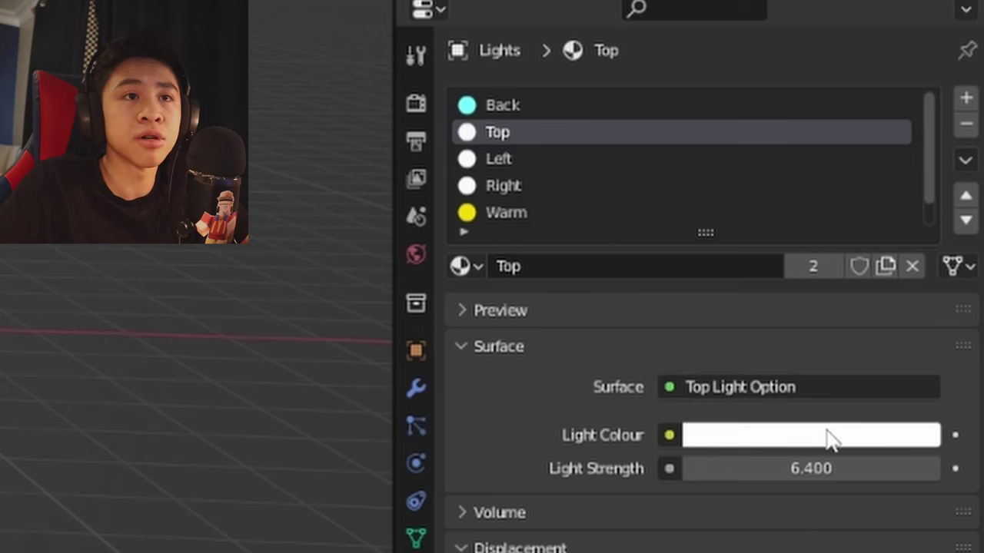
Make the Left light colour cyan, then check the Warm and Cold light materials.
scroll(461, 127, "down", 1)
left_click(486, 134)
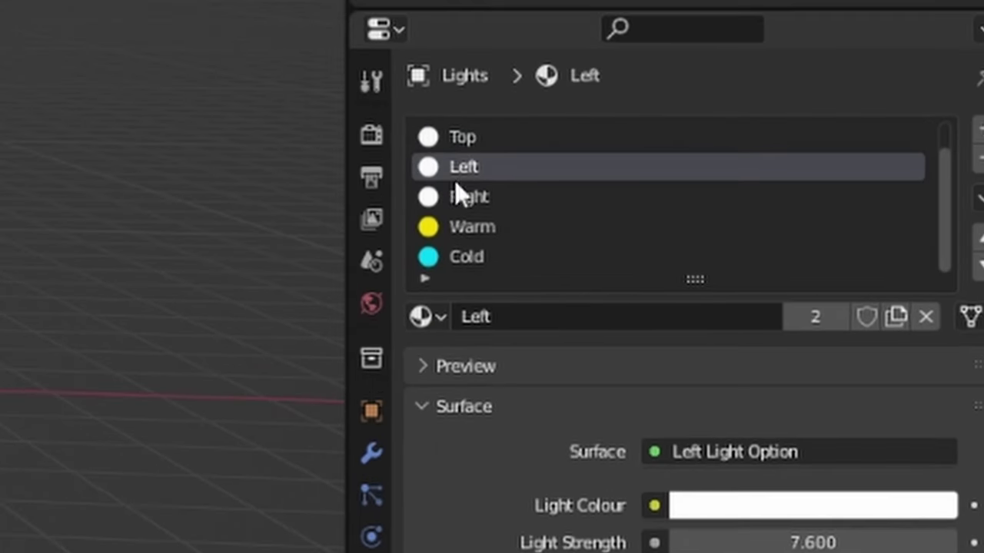
left_click(814, 504)
left_click_drag(822, 121, 829, 77)
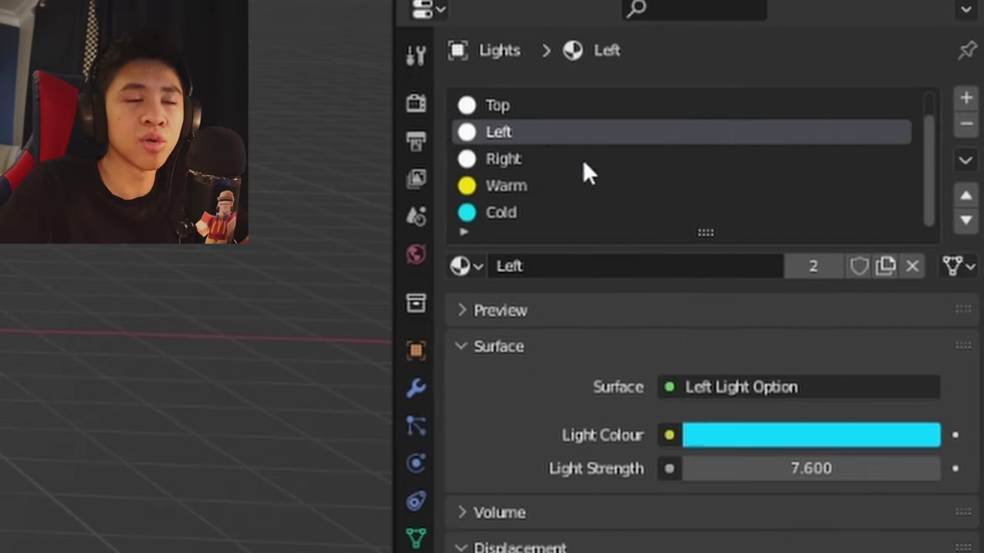
left_click(503, 189)
left_click(765, 435)
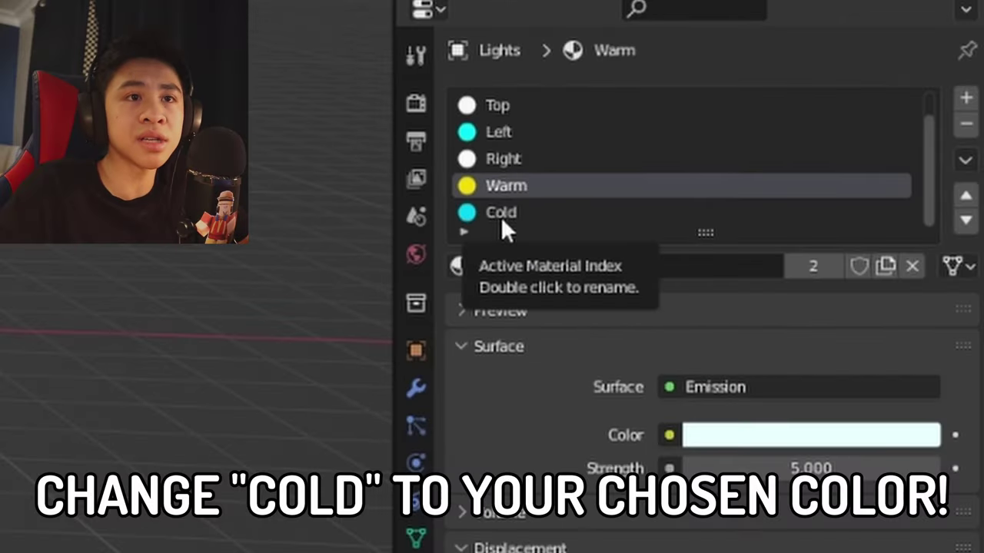
left_click(392, 306)
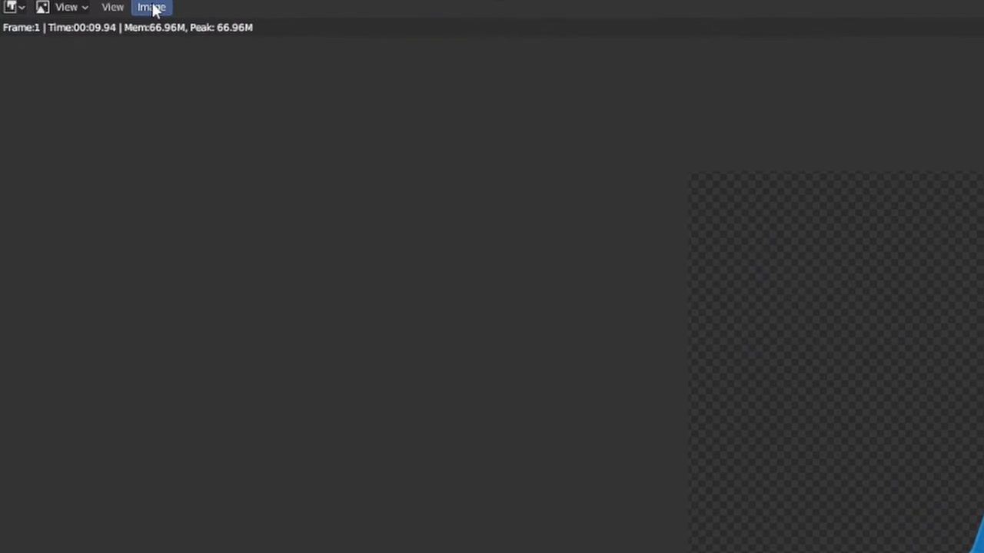
Save the avatar render as a PNG image under a new file name.
left_click(152, 8)
left_click(206, 132)
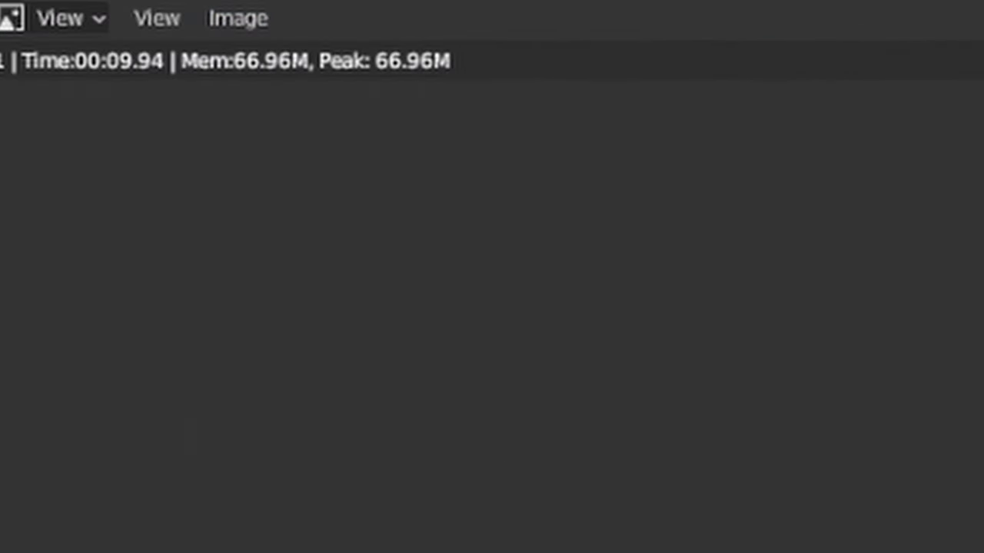
left_click(454, 379)
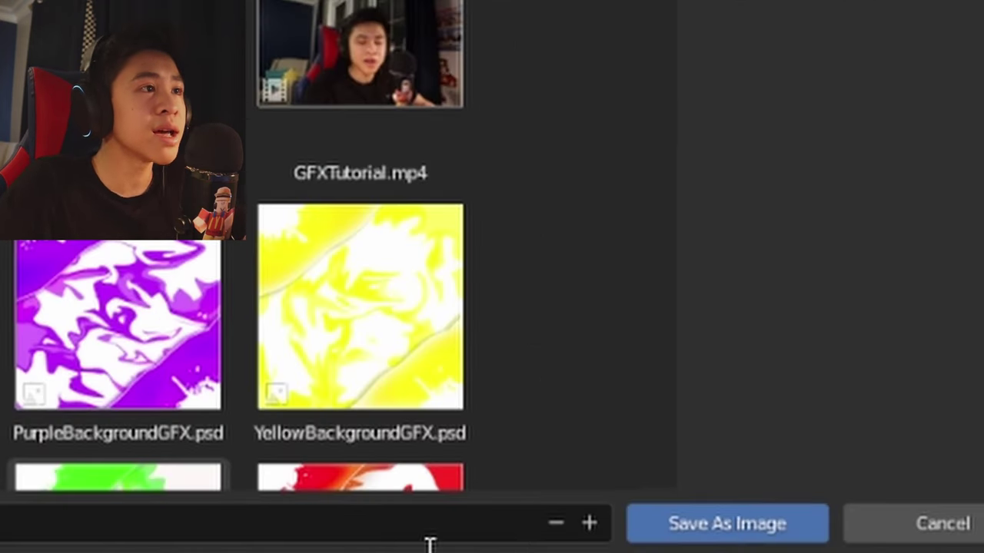
left_click(675, 515)
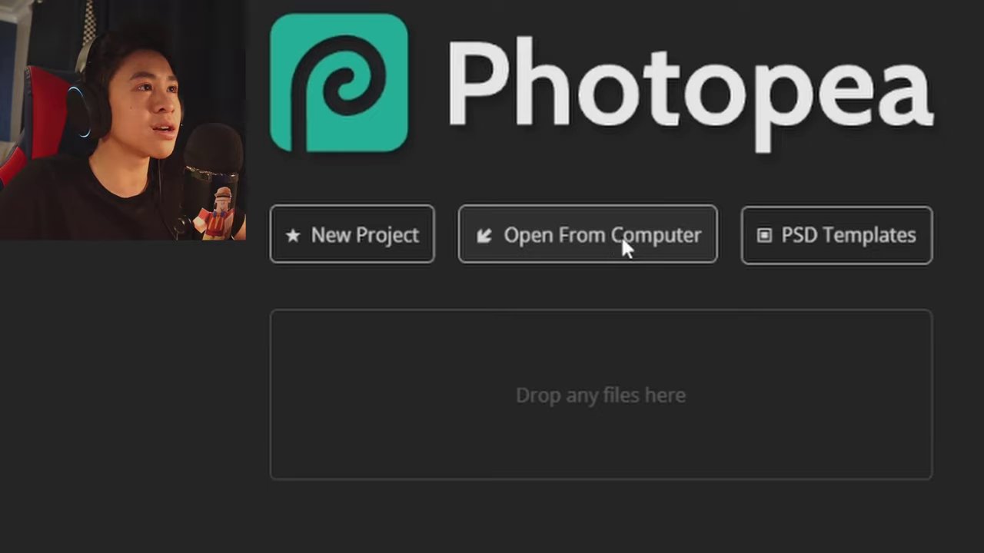
Open the BlueBackground.psd project in Photopea.
left_click(620, 235)
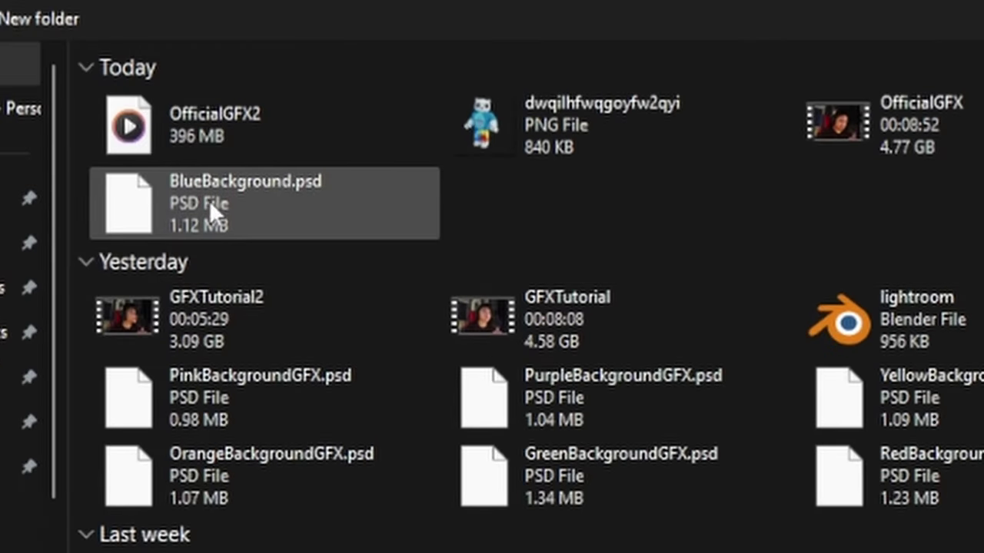
left_click(202, 196)
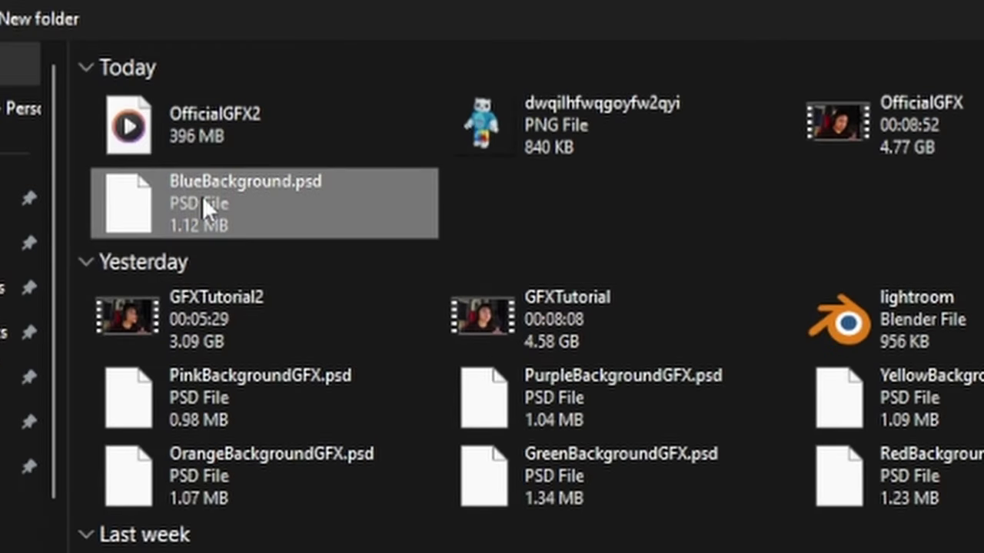
double_click(202, 196)
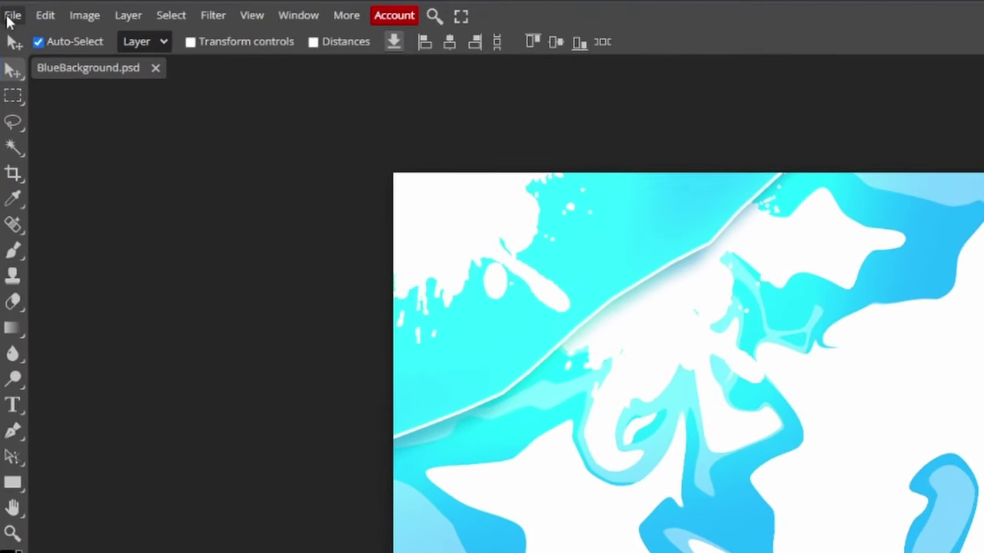
Place the panda avatar render into the project and move its layer up the stack.
left_click(10, 17)
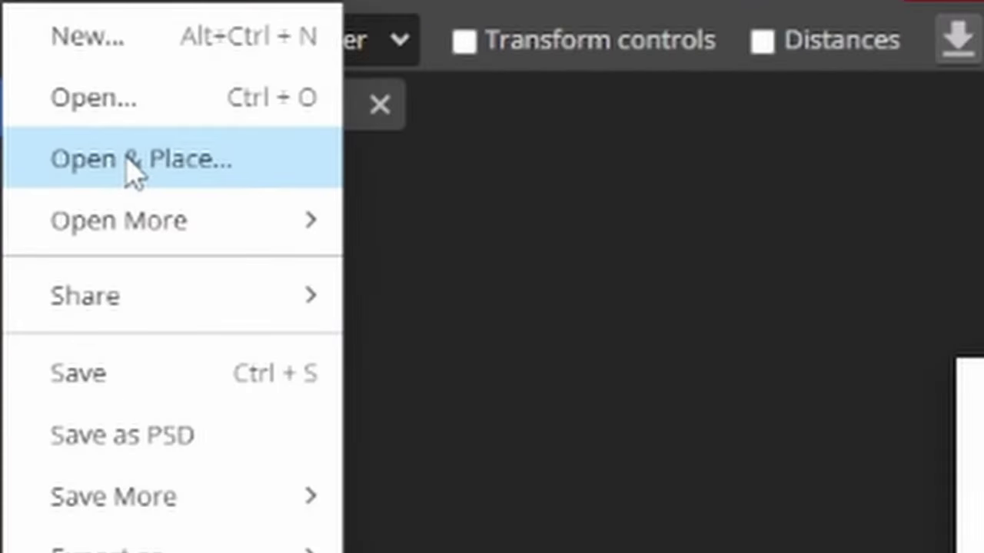
left_click(53, 93)
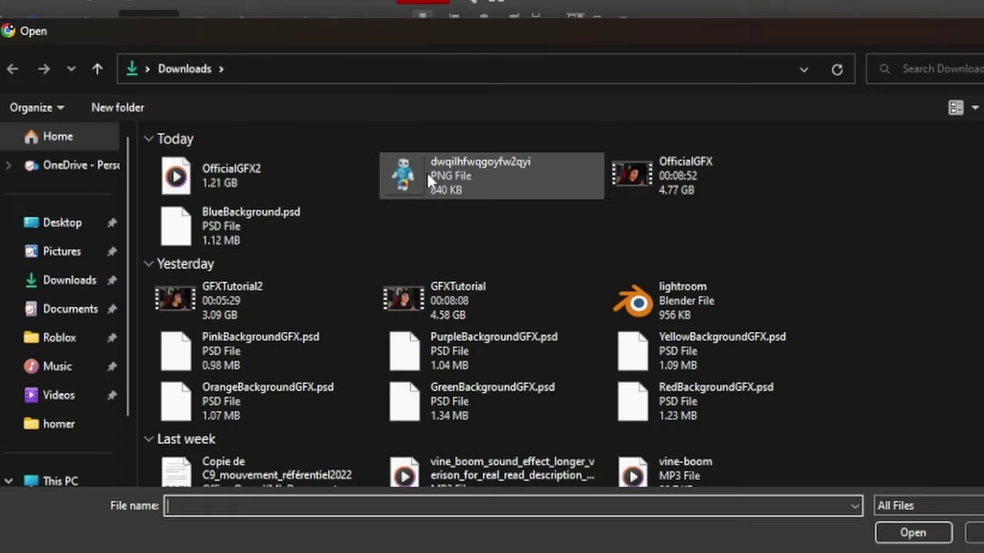
left_click(188, 108)
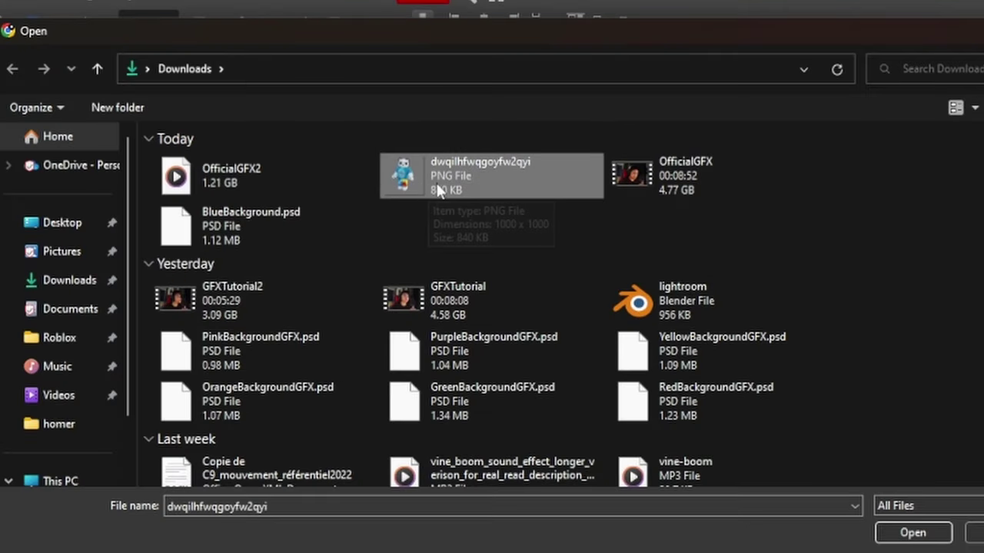
left_click(927, 538)
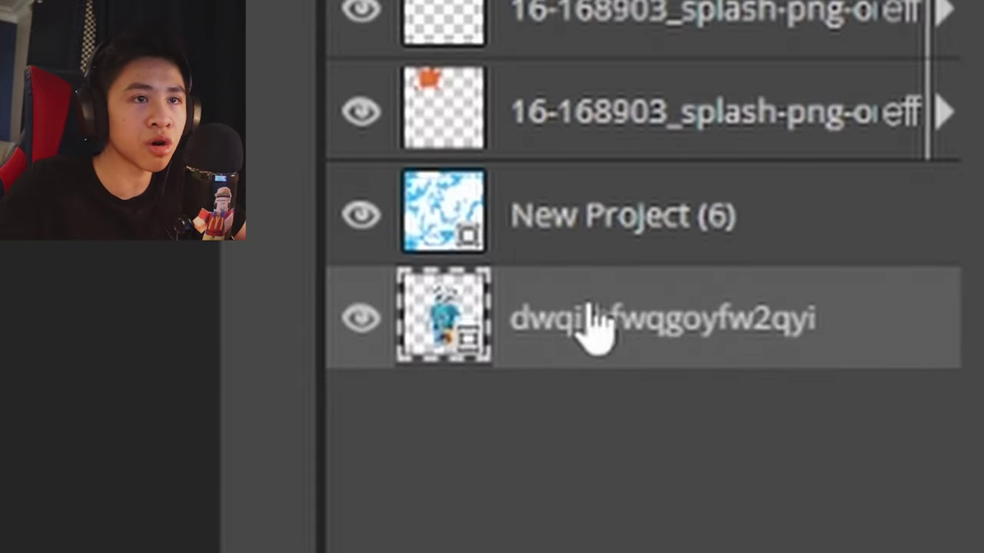
left_click_drag(595, 335, 637, 330)
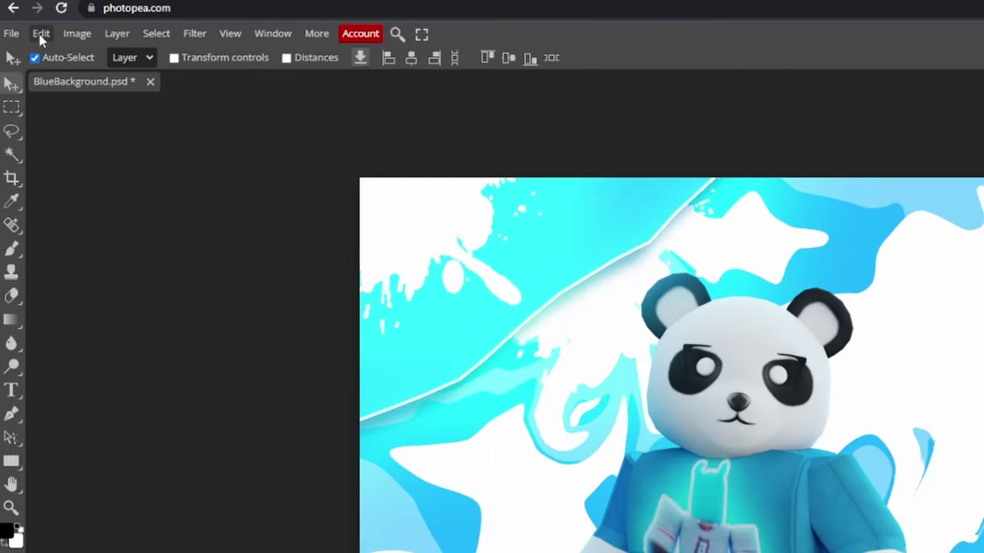
Scale the panda avatar up to fill most of the canvas and shift it lower.
left_click(41, 33)
mouse_move(124, 407)
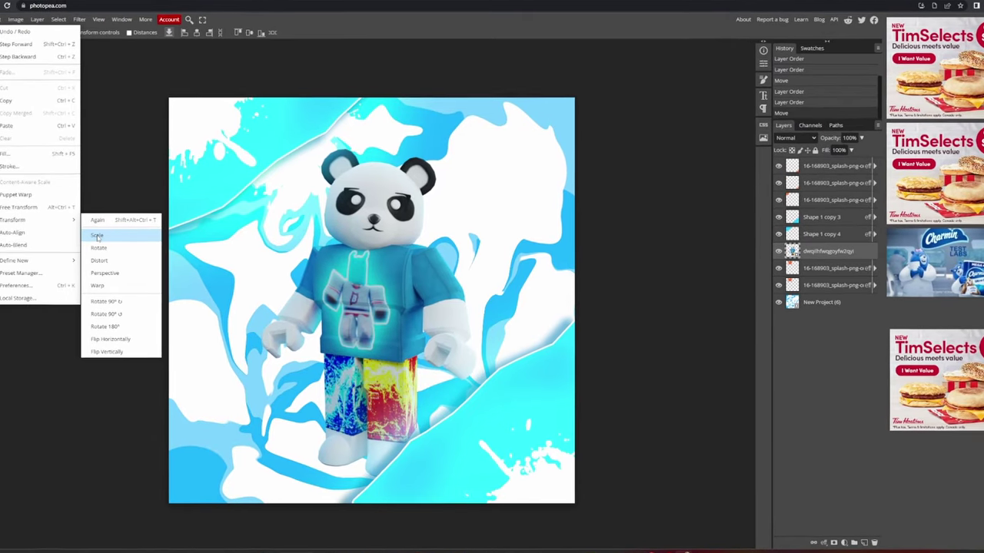
left_click(603, 380)
left_click_drag(580, 100, 634, 80)
left_click_drag(425, 264, 423, 295)
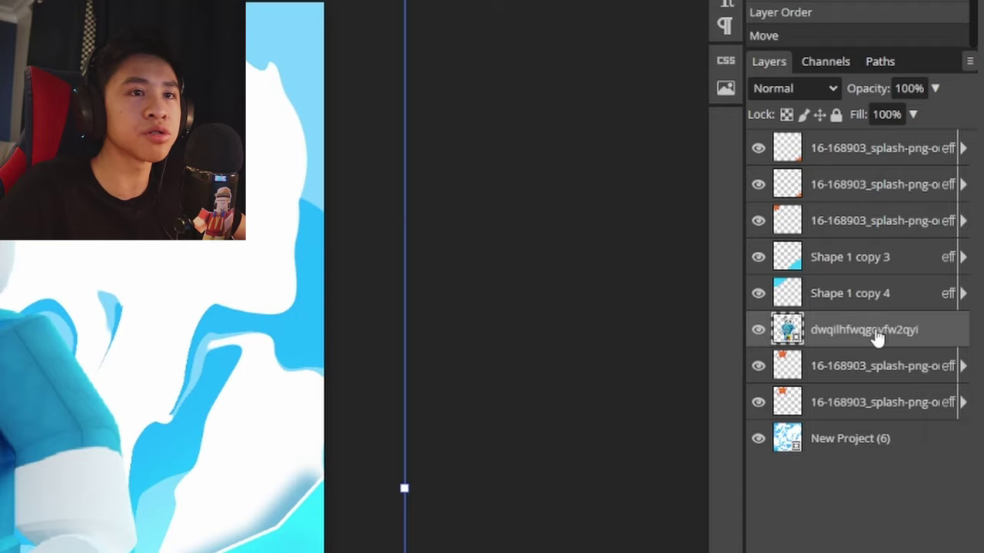
Rasterize the avatar layer into an ordinary pixel layer.
right_click(864, 331)
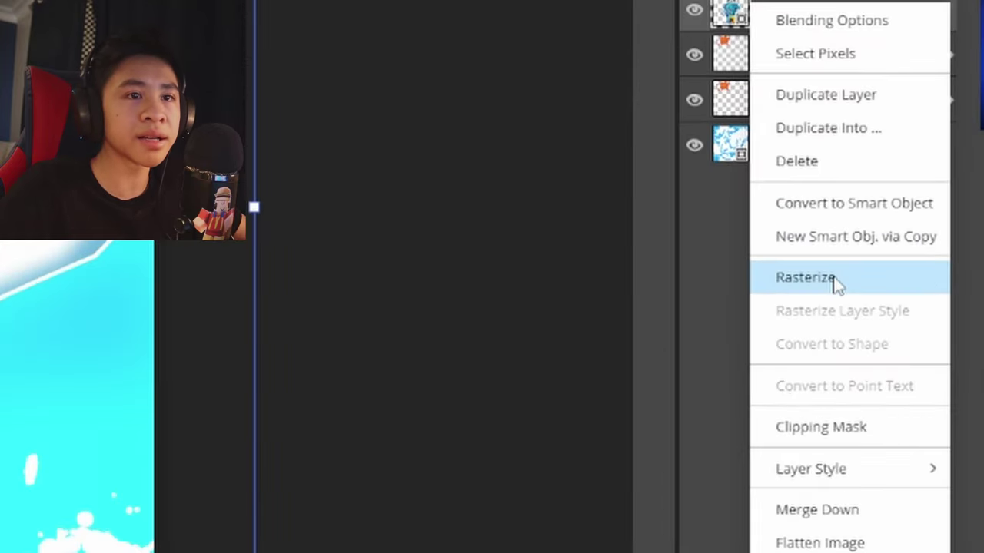
left_click(836, 280)
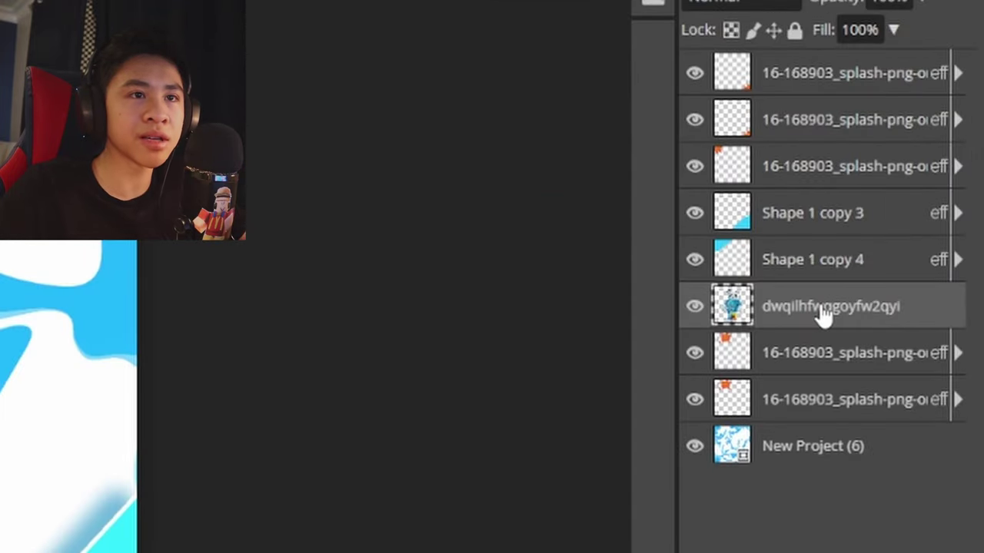
right_click(823, 311)
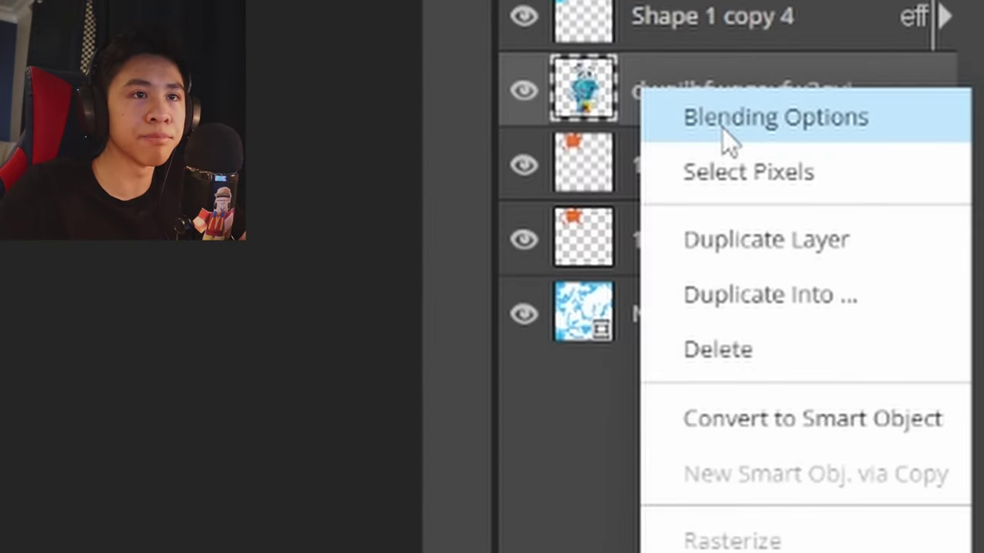
Add a white stroke of size 4 px to the panda layer's style.
left_click(813, 323)
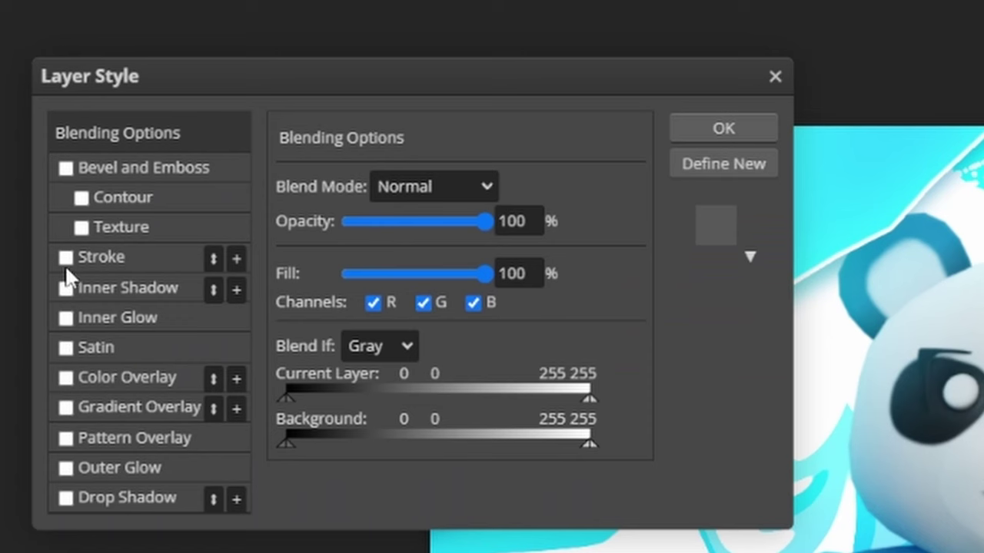
left_click(103, 258)
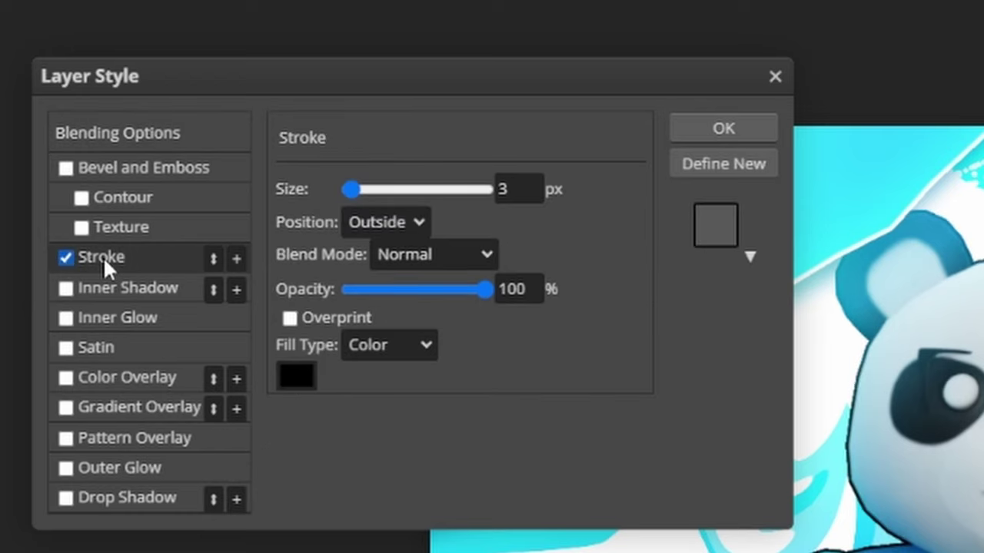
left_click(297, 377)
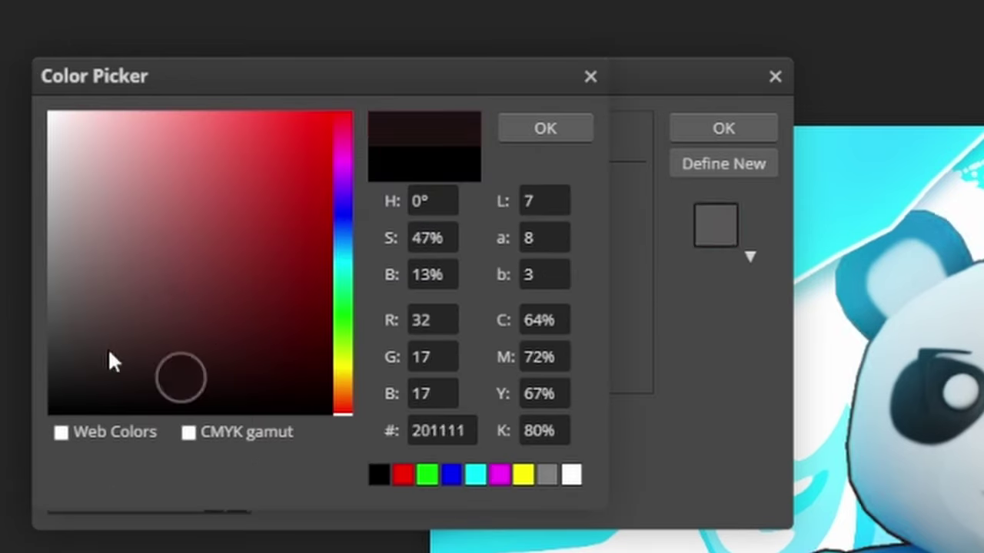
left_click_drag(28, 406, 49, 110)
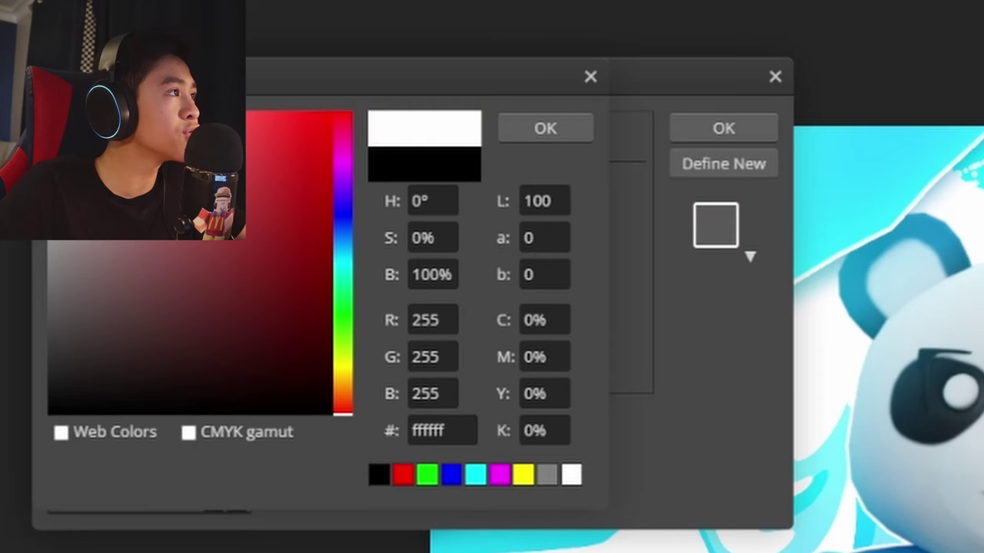
left_click(568, 126)
left_click(527, 189)
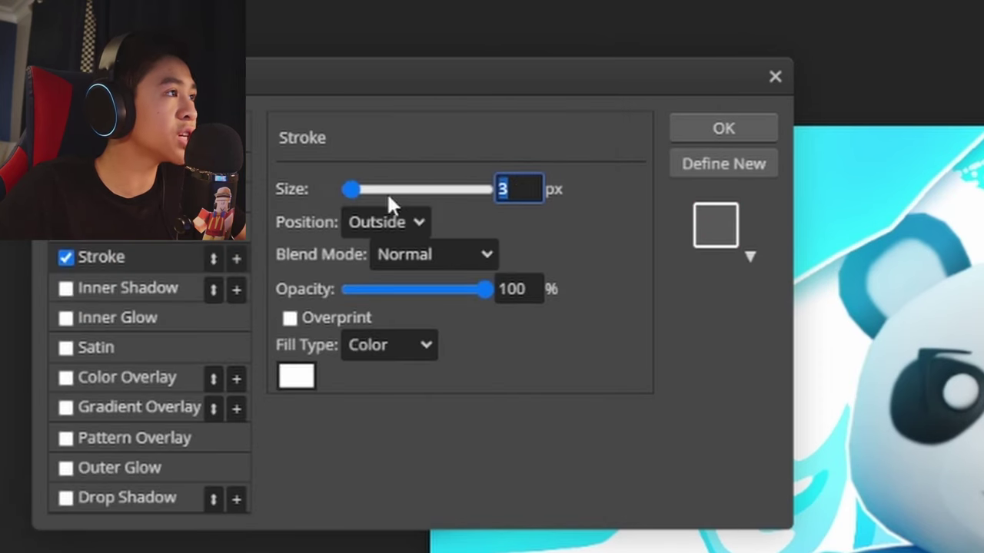
type("4")
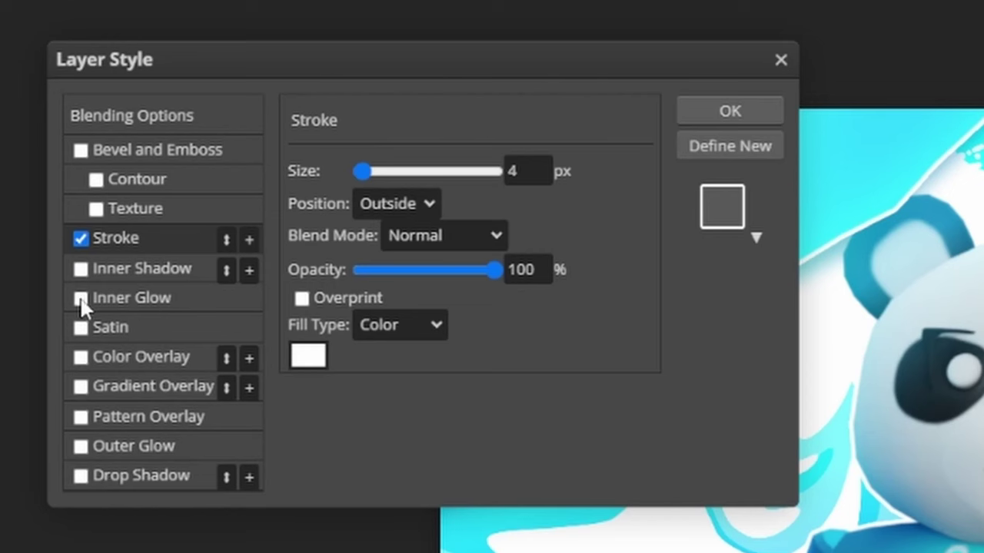
Enable a blue inner glow on the panda and adjust its spread.
left_click(144, 303)
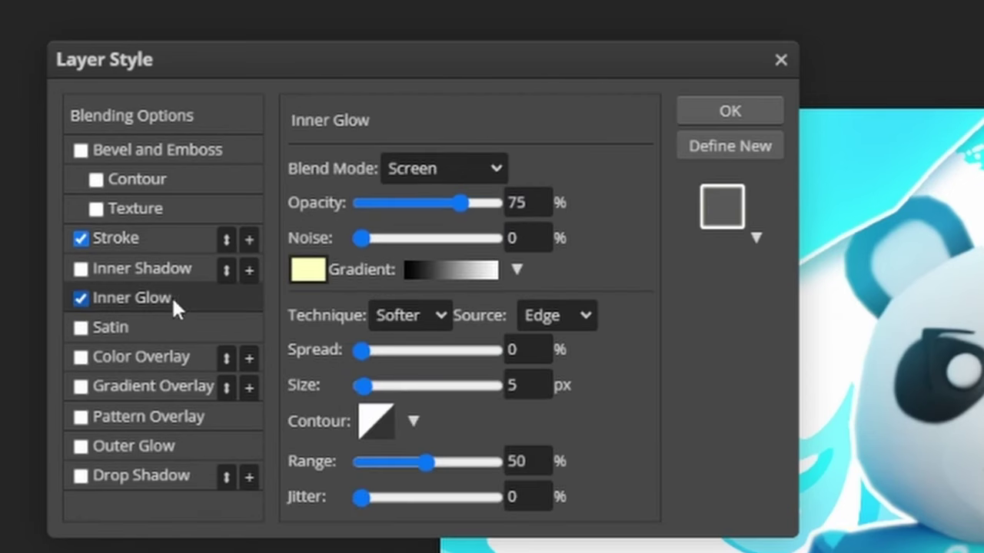
left_click(309, 271)
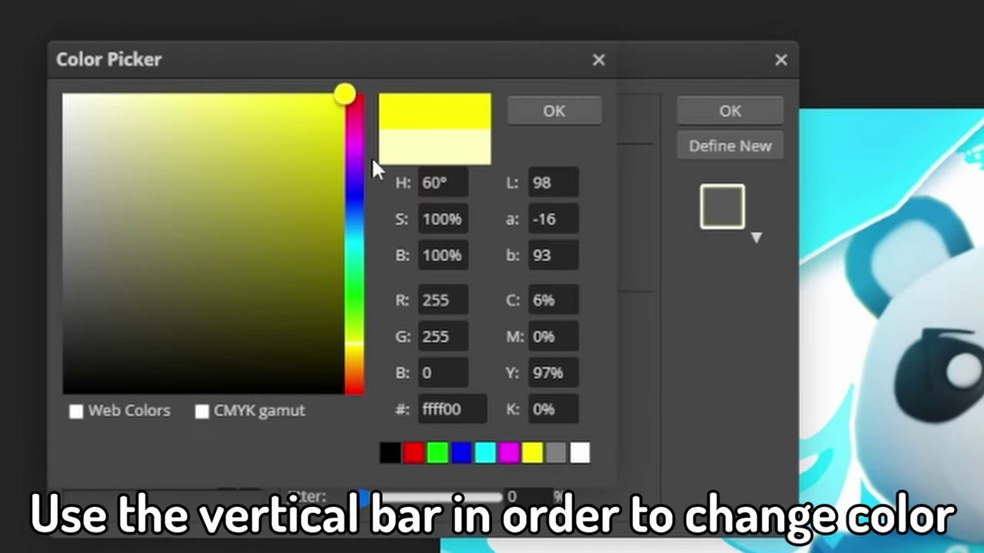
mouse_move(360, 163)
left_mouse_down()
mouse_move(360, 272)
mouse_move(349, 228)
left_mouse_up()
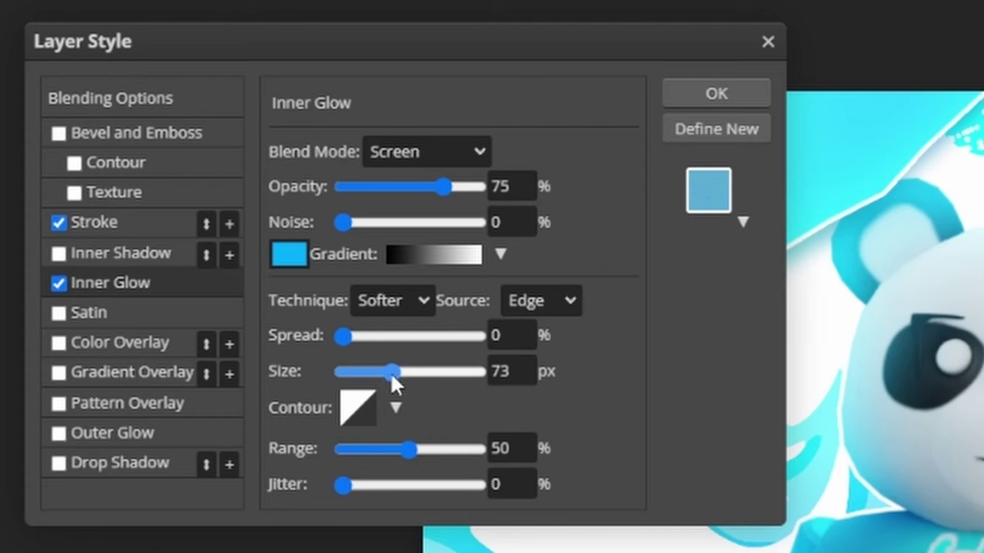
left_click_drag(395, 374, 389, 372)
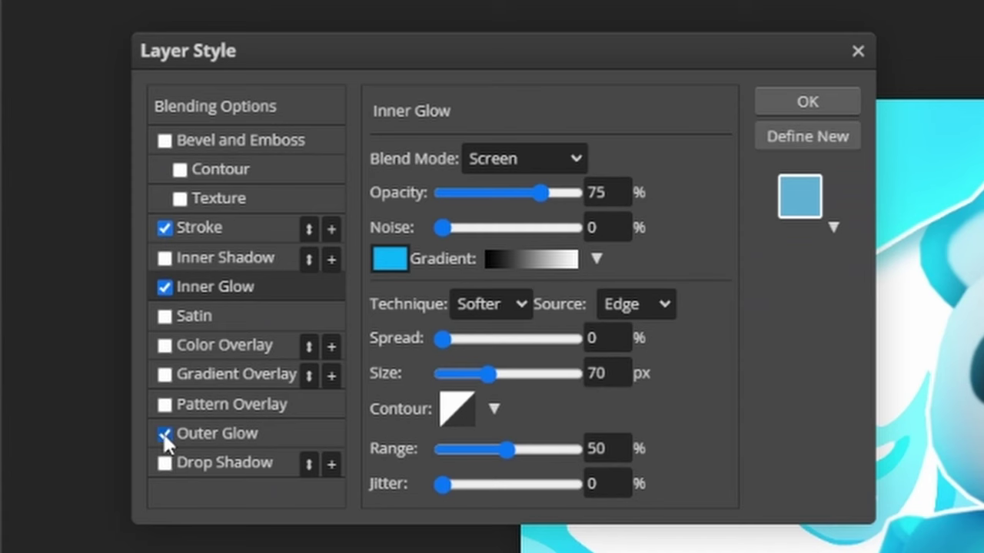
Enable a cyan 00d2ff outer glow and enlarge its size to 200 px.
left_click(214, 435)
left_click(389, 262)
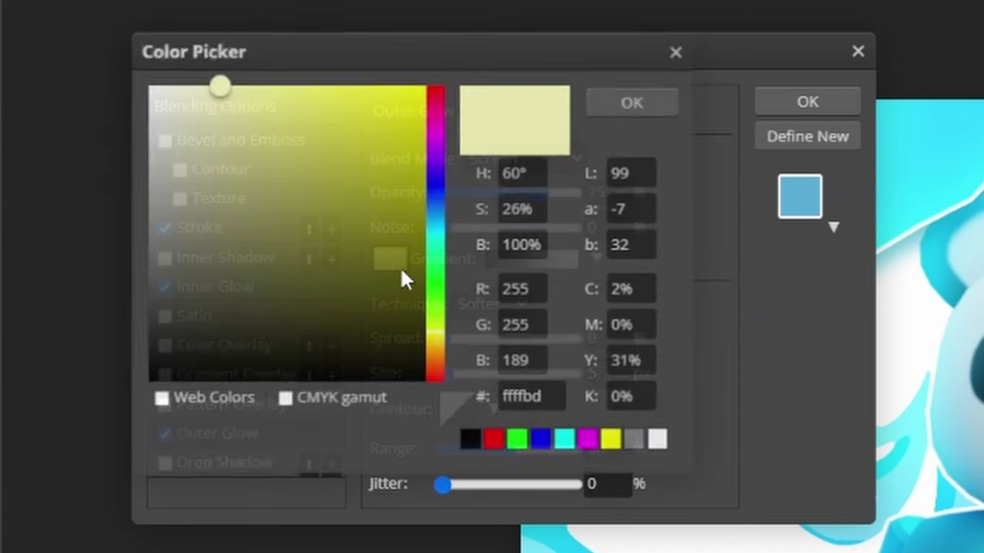
left_click_drag(218, 90, 439, 80)
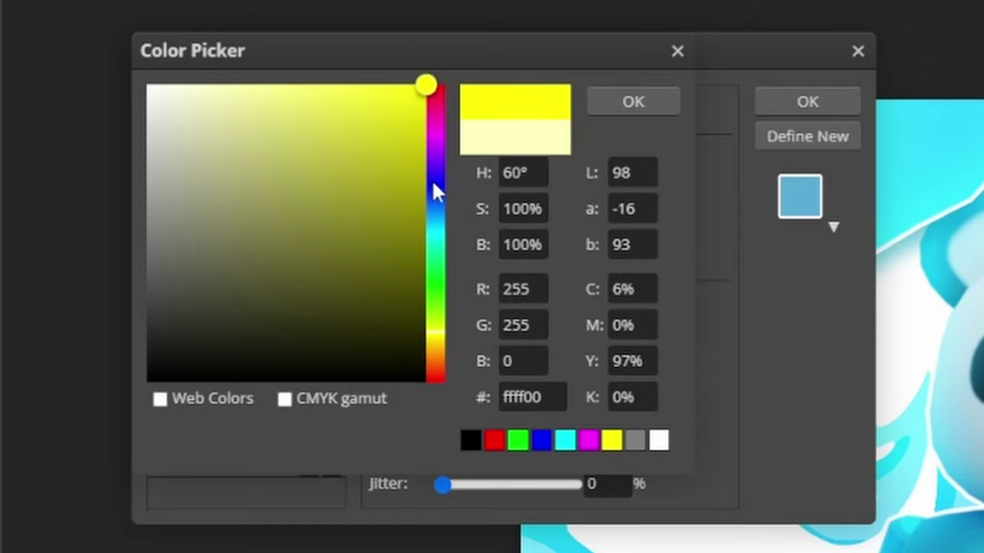
left_click_drag(434, 190, 432, 224)
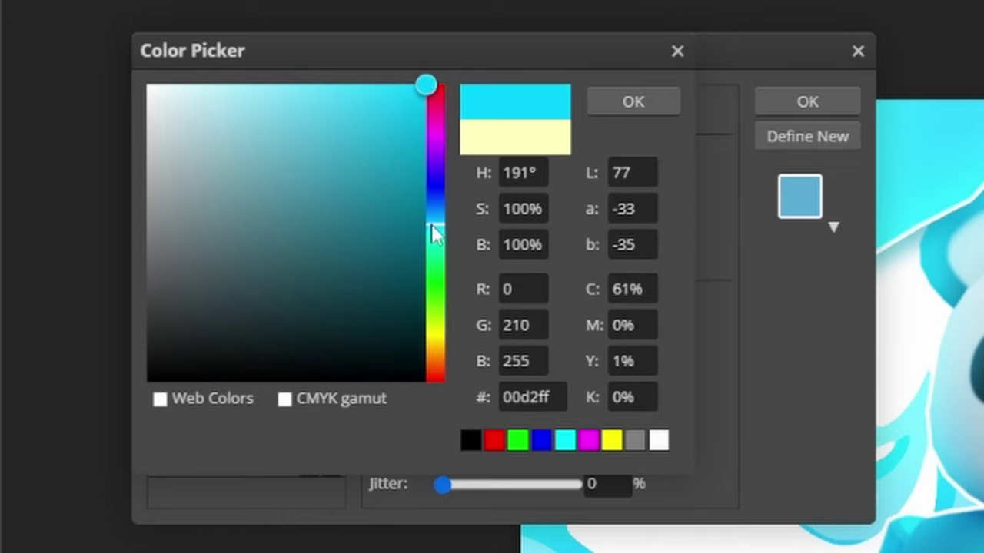
left_click(638, 103)
left_click_drag(446, 374, 653, 366)
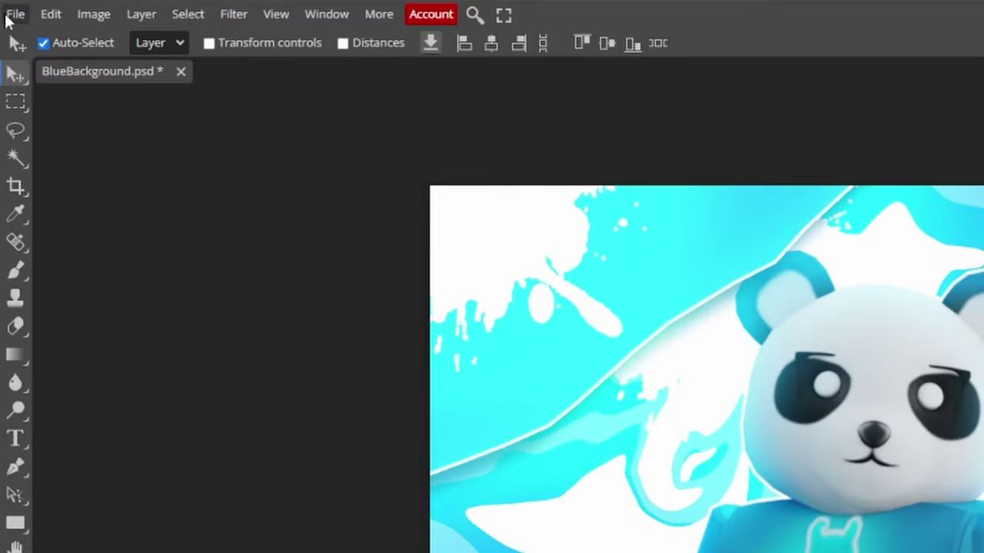
Export the artwork as a 1000×1000 PNG named 'wwwwww'.
left_click(13, 13)
mouse_move(93, 278)
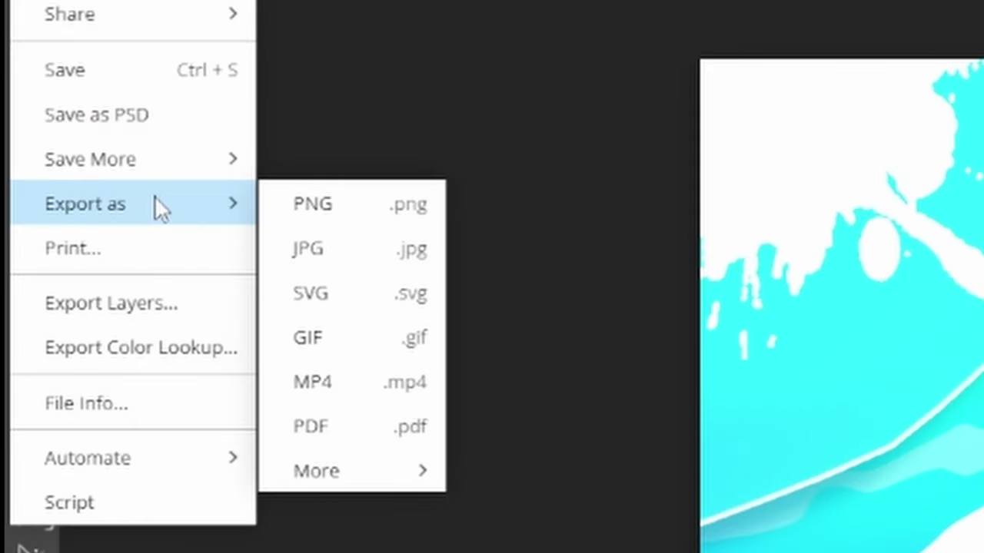
left_click(183, 276)
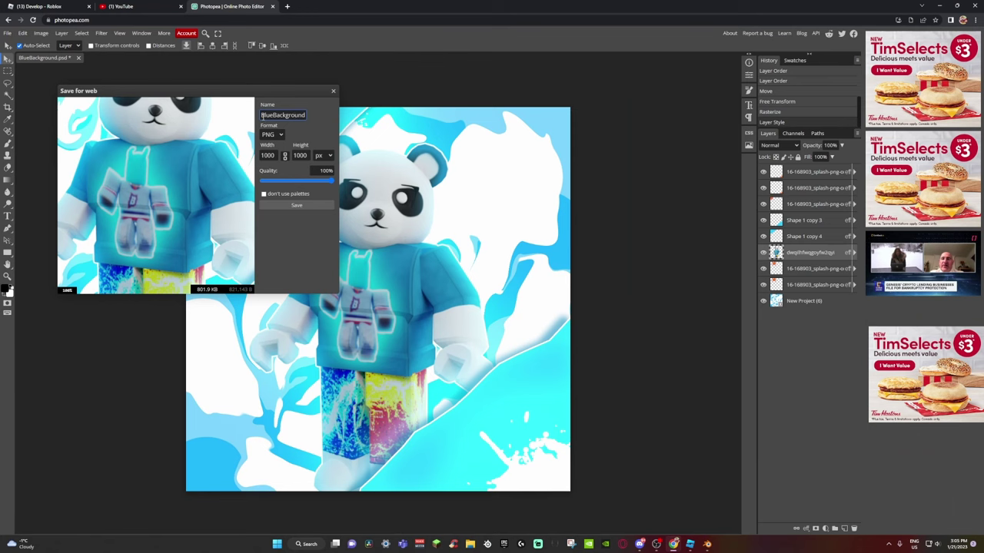
double_click(981, 96)
type("wwwwww")
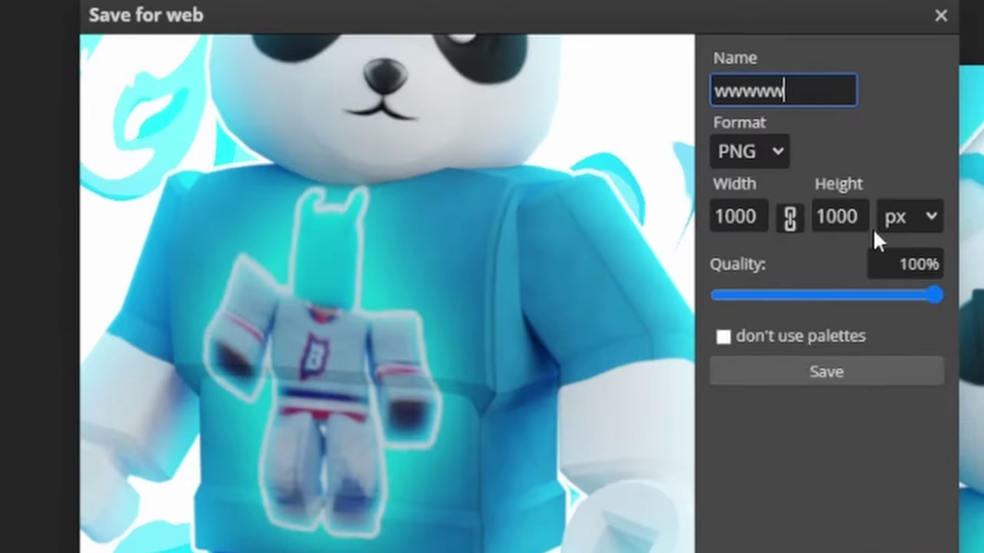
left_click(854, 372)
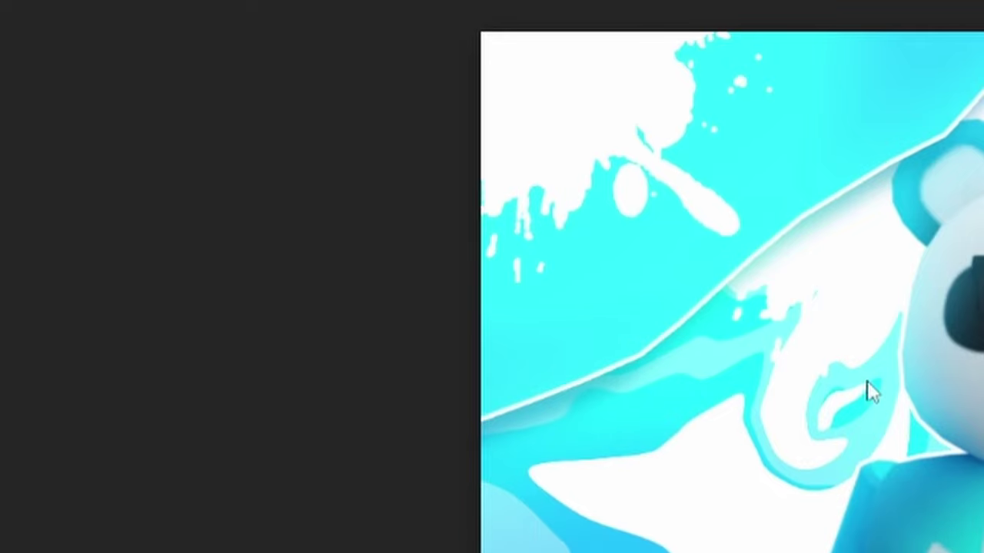